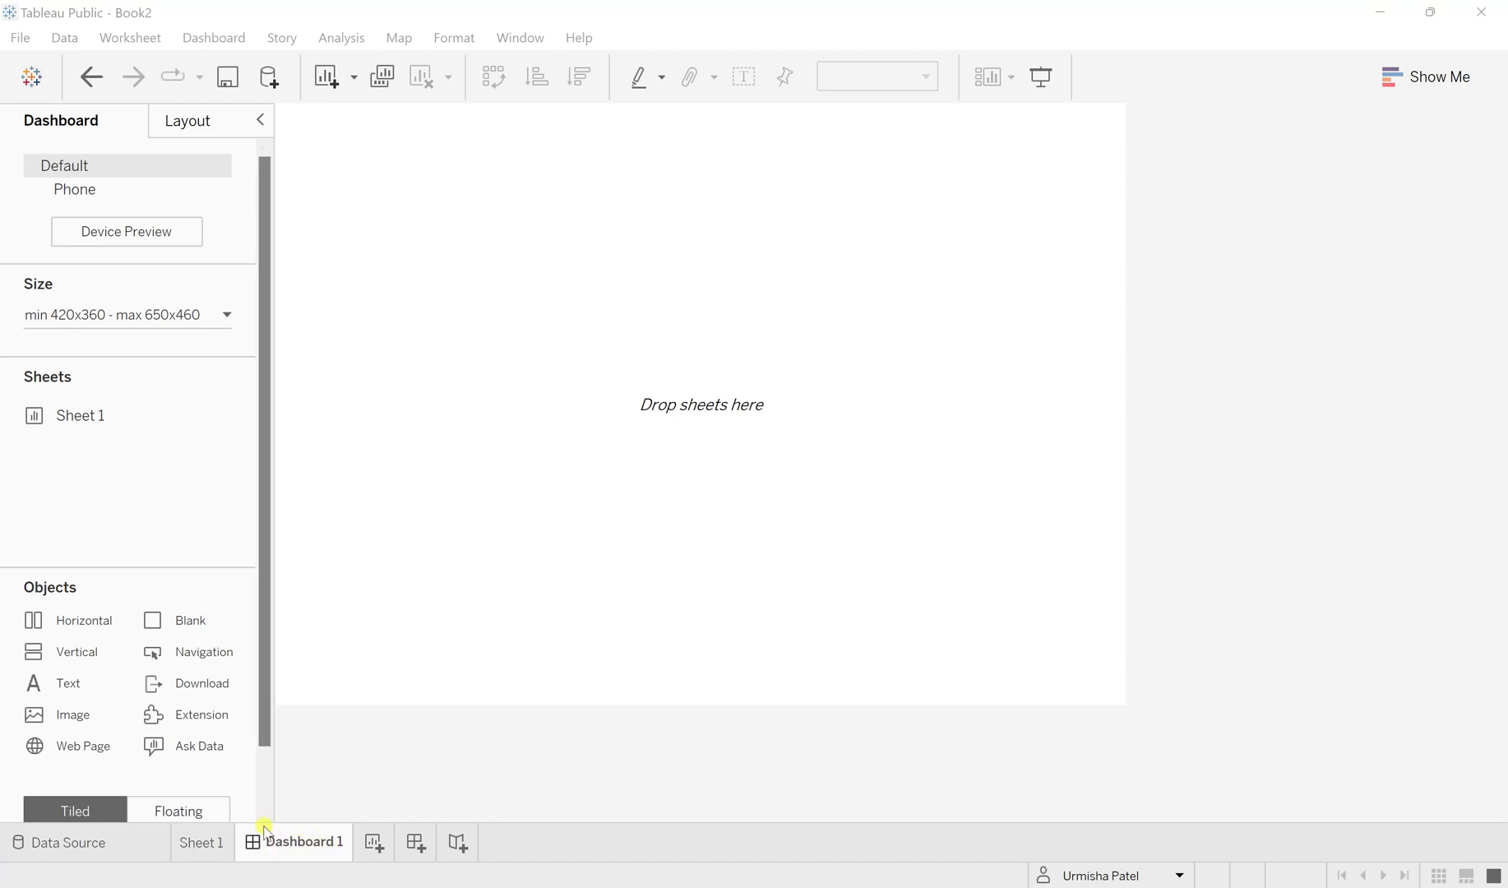
Look at the Sheet 1 worksheet, then return to the still-empty Dashboard 1
click(207, 844)
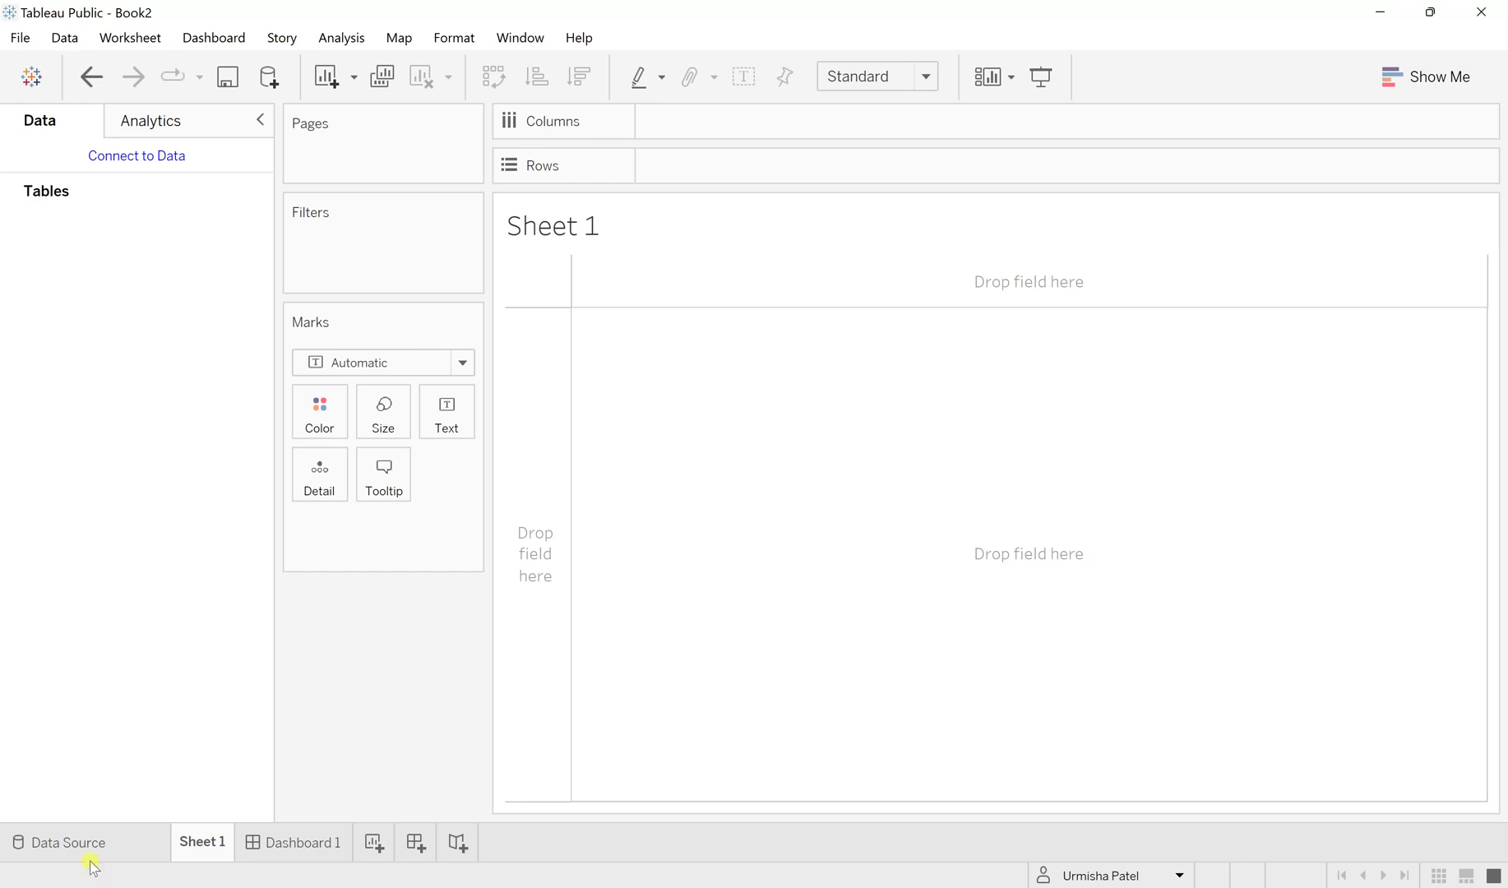
click(316, 846)
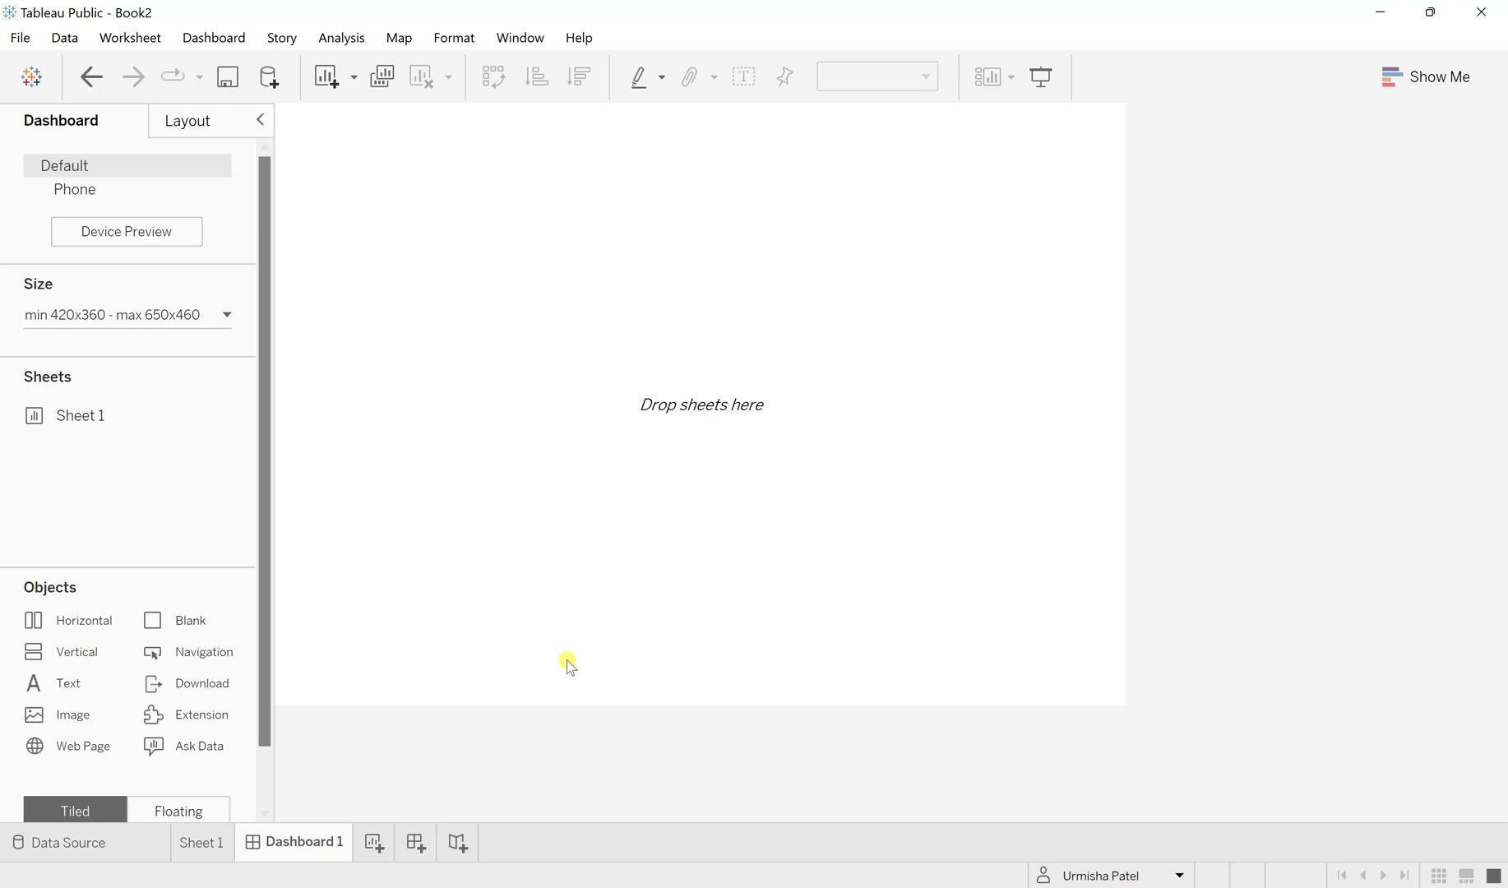
mouse_move(64, 423)
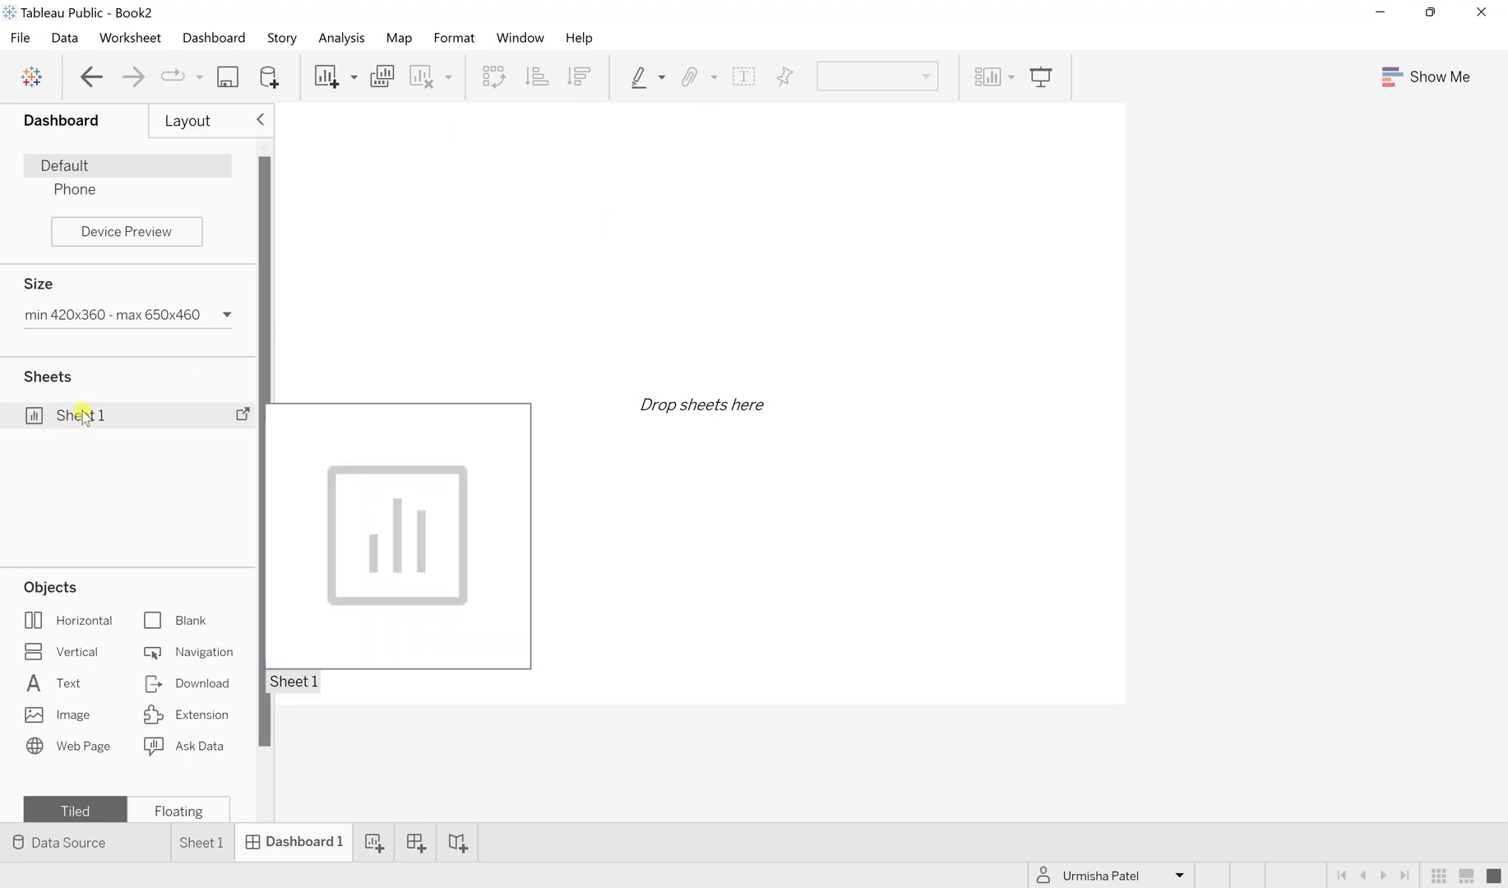
Add Sheet 1 to Dashboard 1, make it Floating, and stretch it over the whole dashboard
double_click(83, 414)
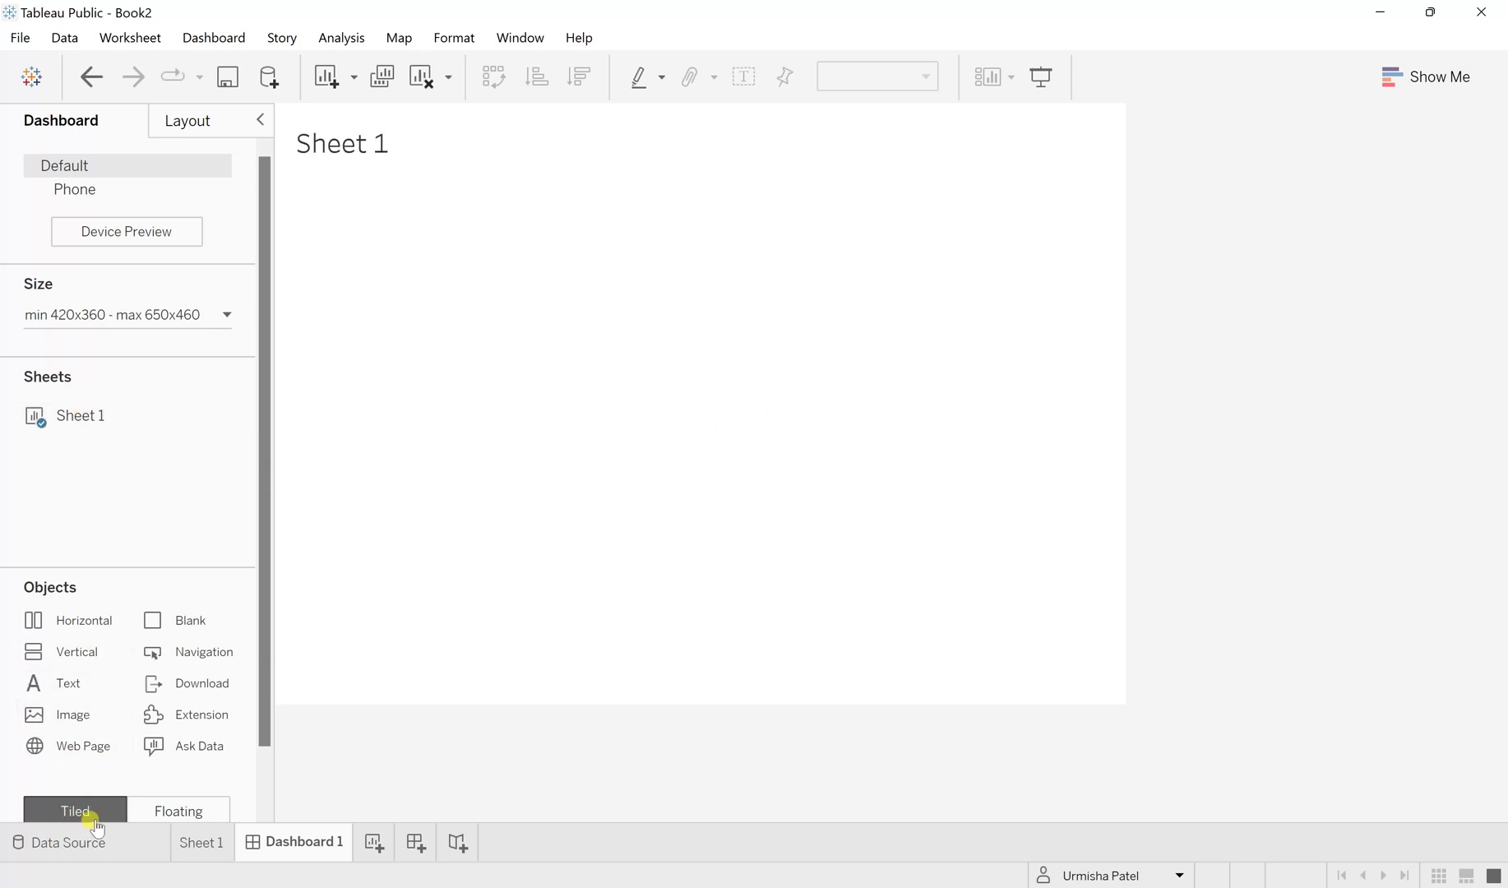
click(420, 363)
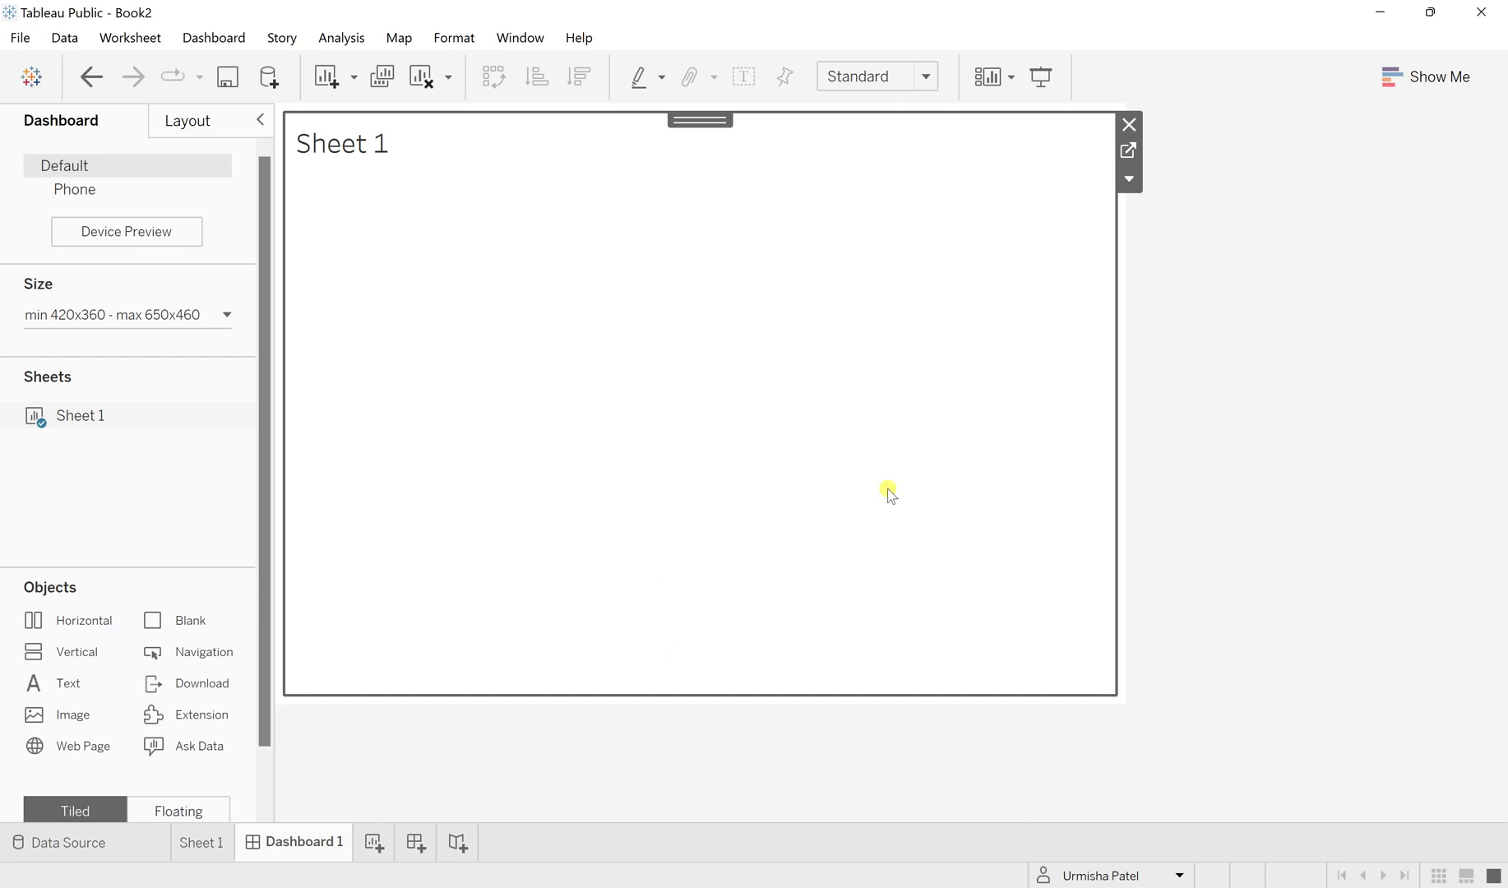
click(1124, 181)
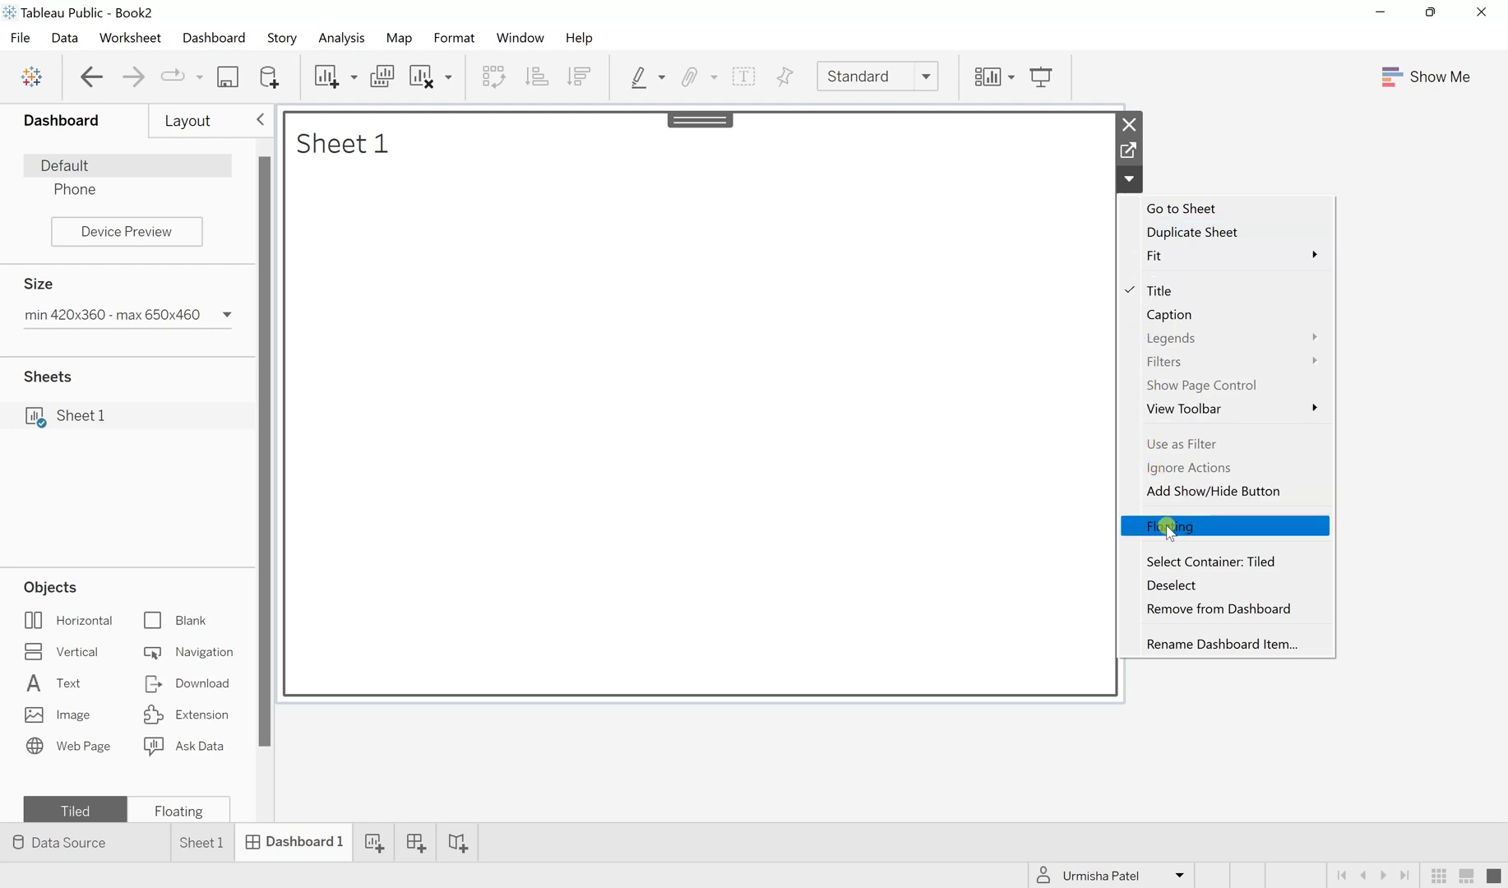
click(1169, 528)
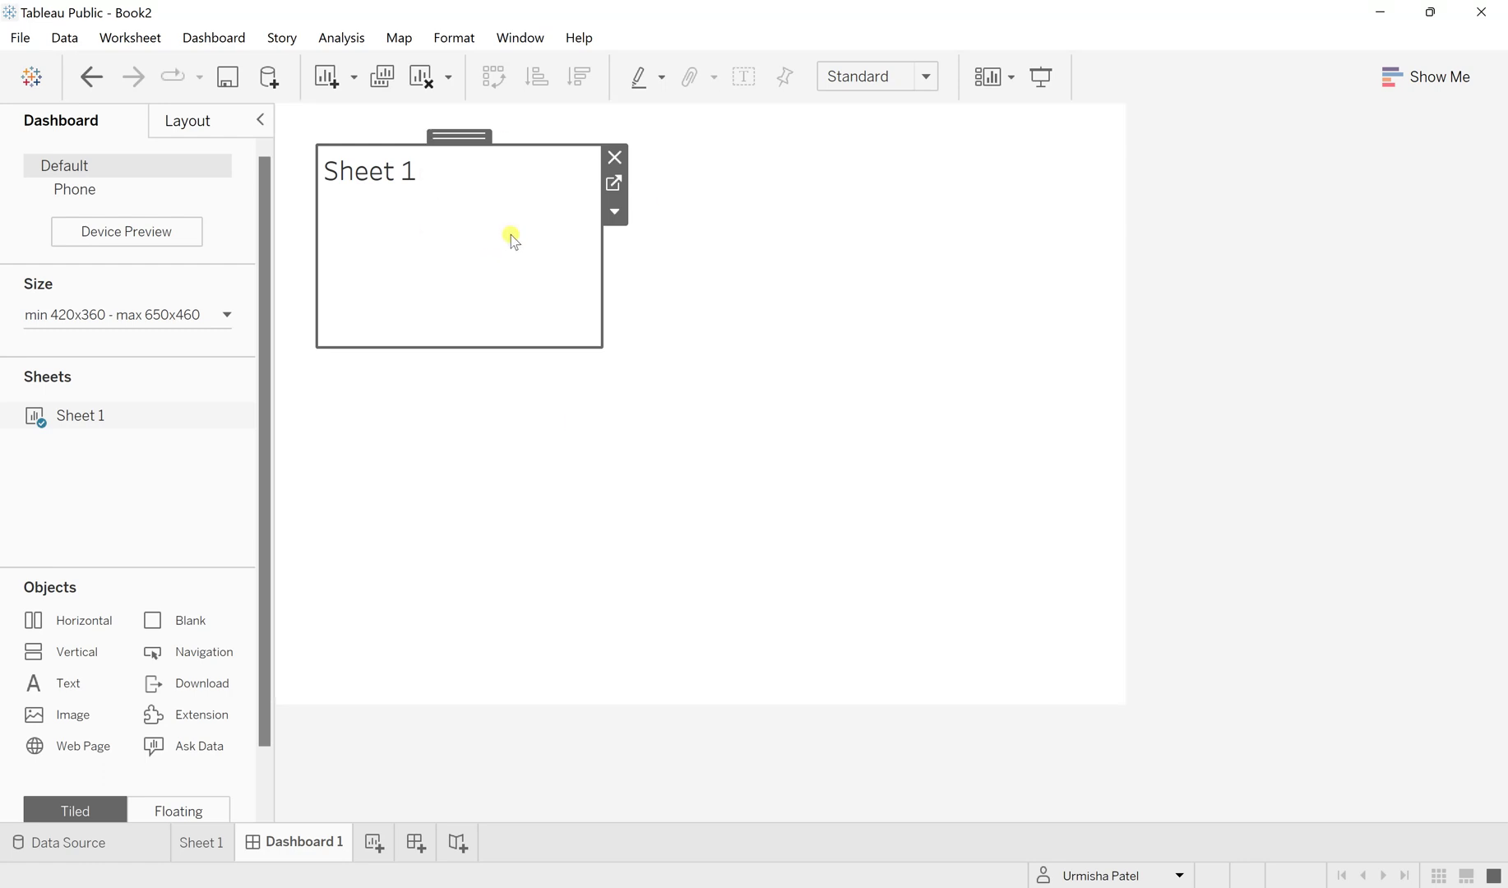
drag(459, 138, 431, 124)
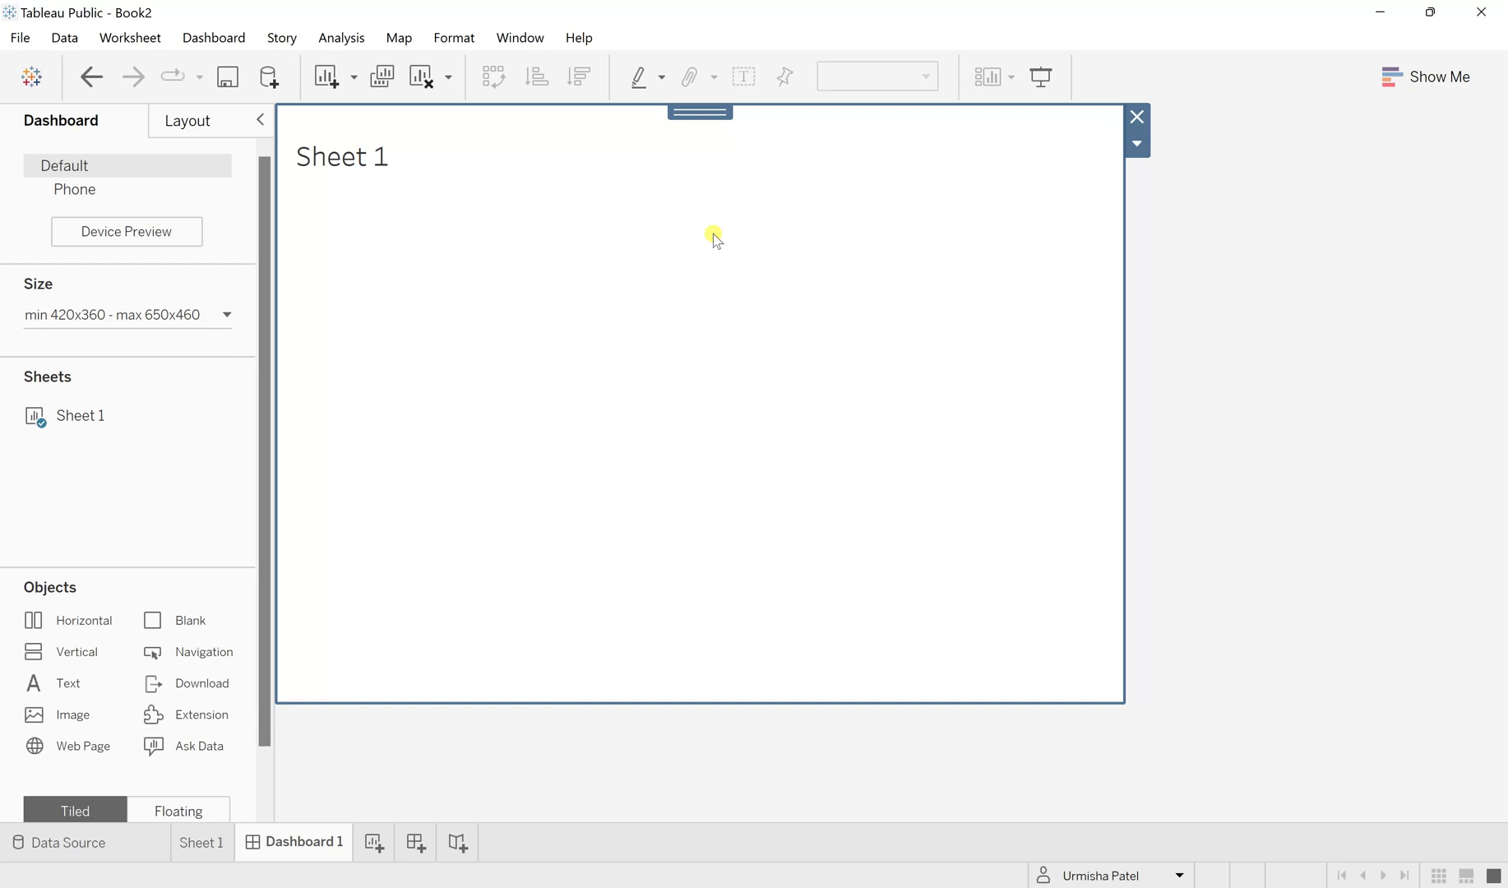
click(50, 512)
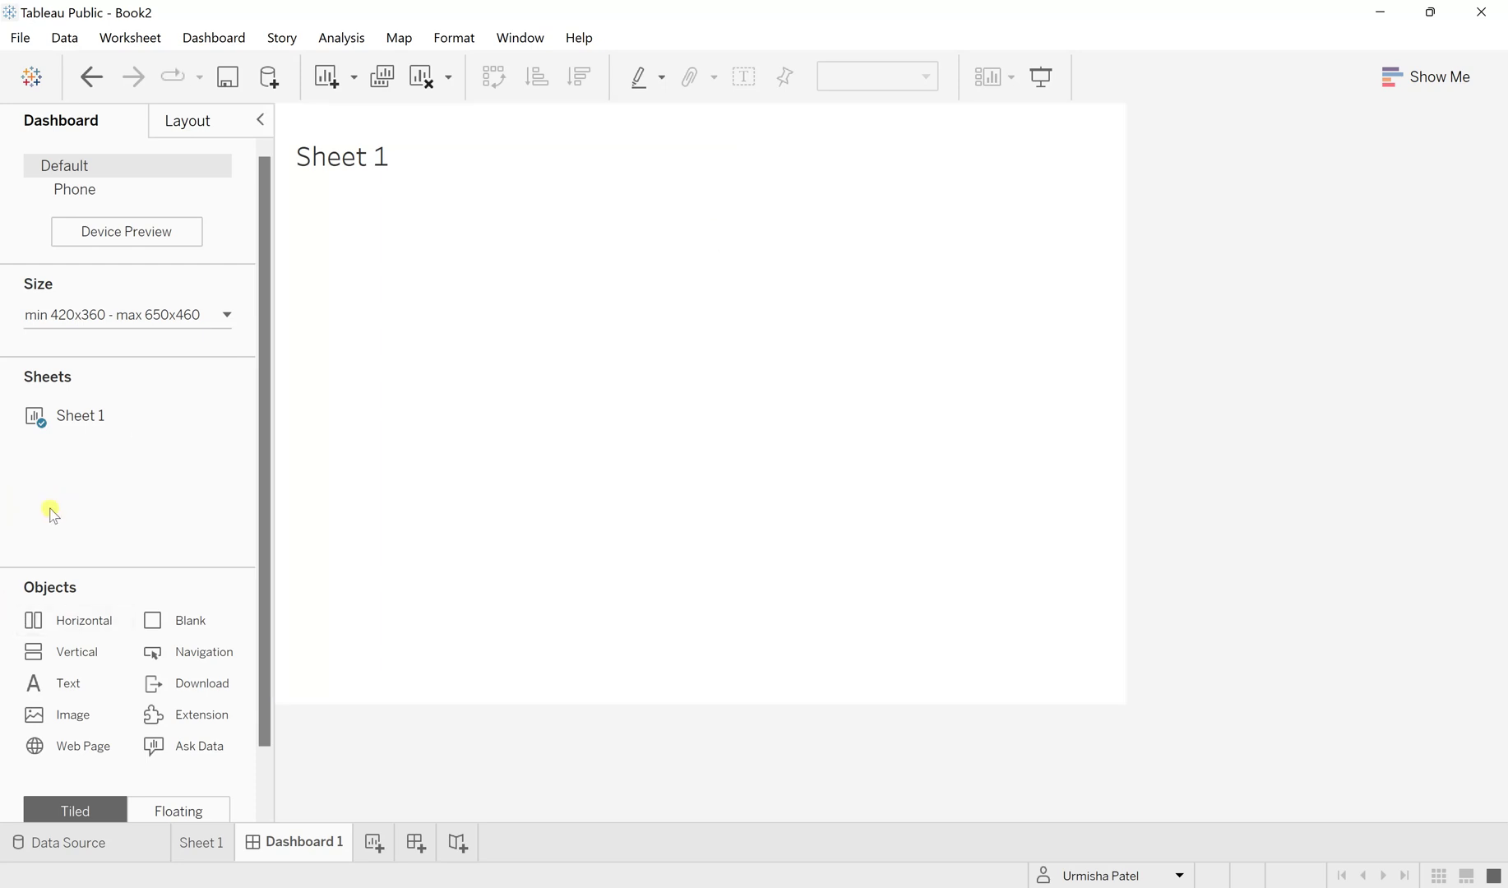
Add a Text object reading '**NO RECORDS FOUND!!**' to the dashboard and select its text
click(602, 419)
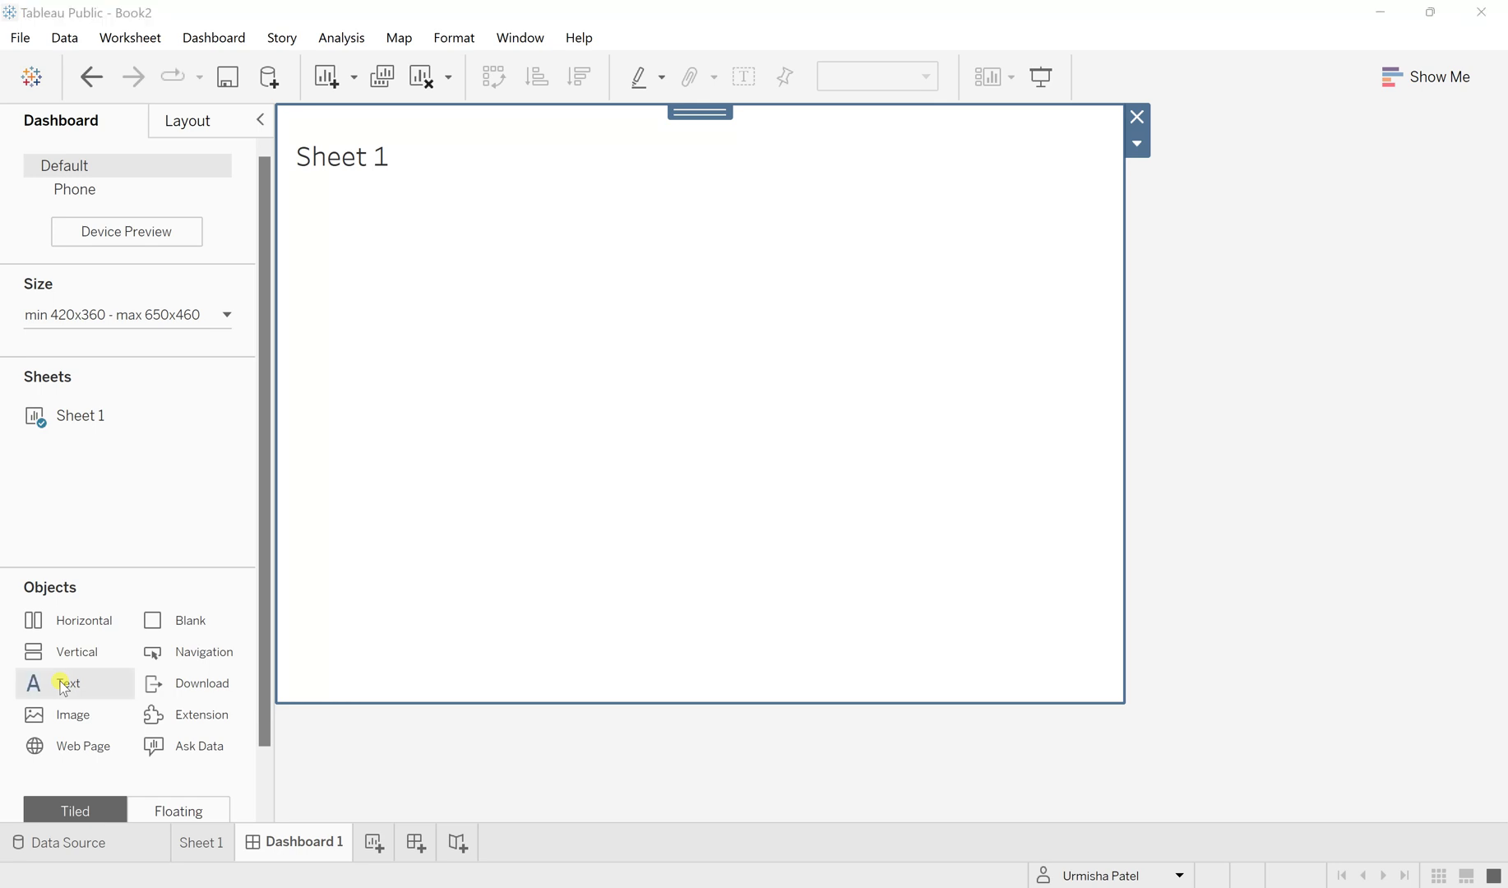
double_click(62, 684)
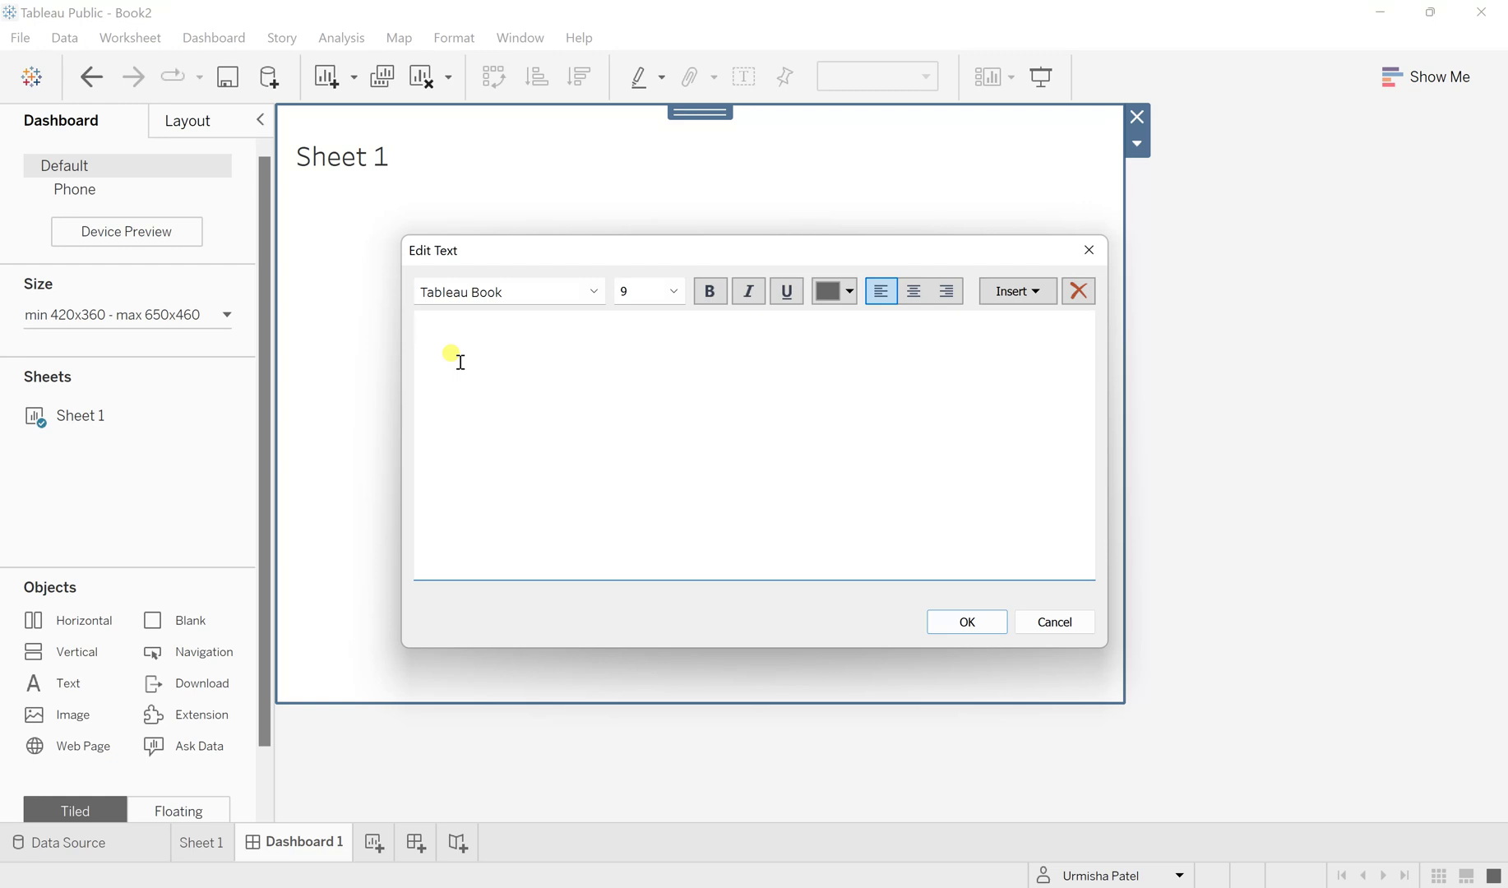
text(**NO RECORDS FOUND!!)
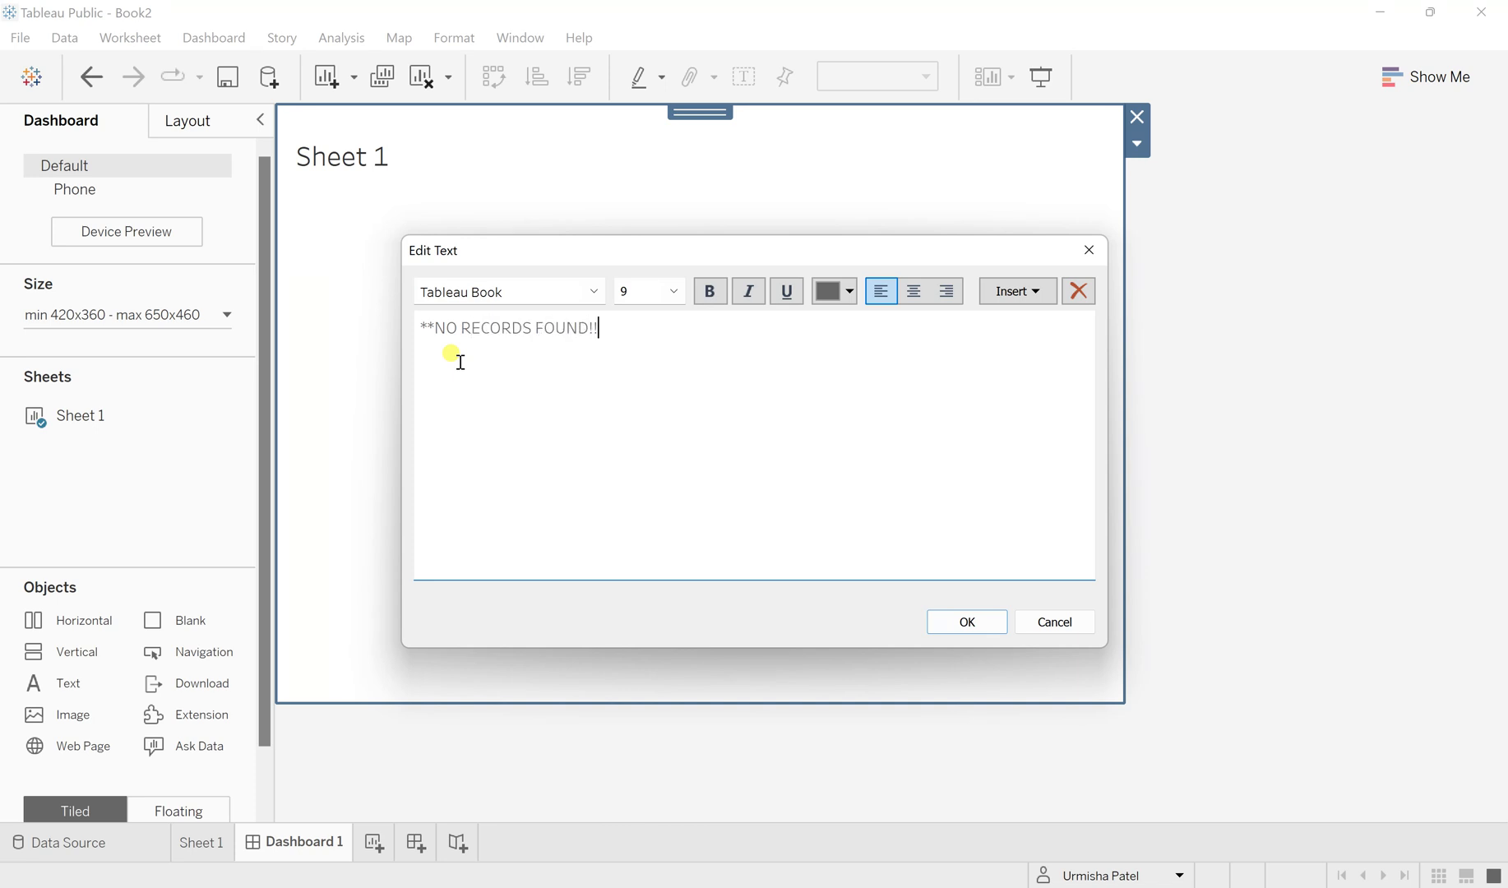
text(**)
drag(666, 336, 337, 313)
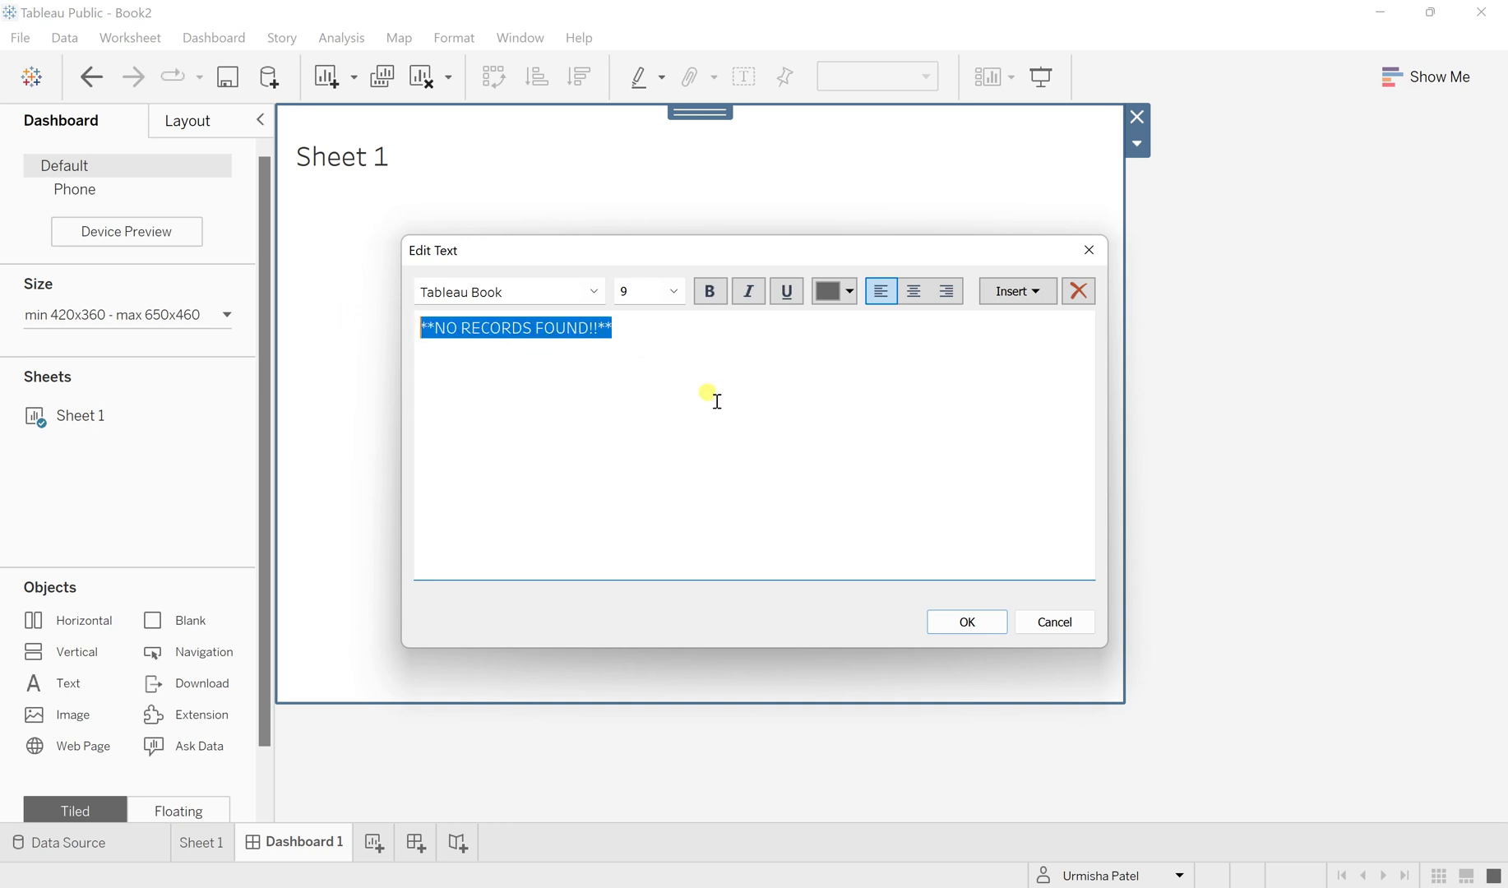
Format the message as Tableau Bold, size 20, bold, blue and centered, then confirm
click(679, 294)
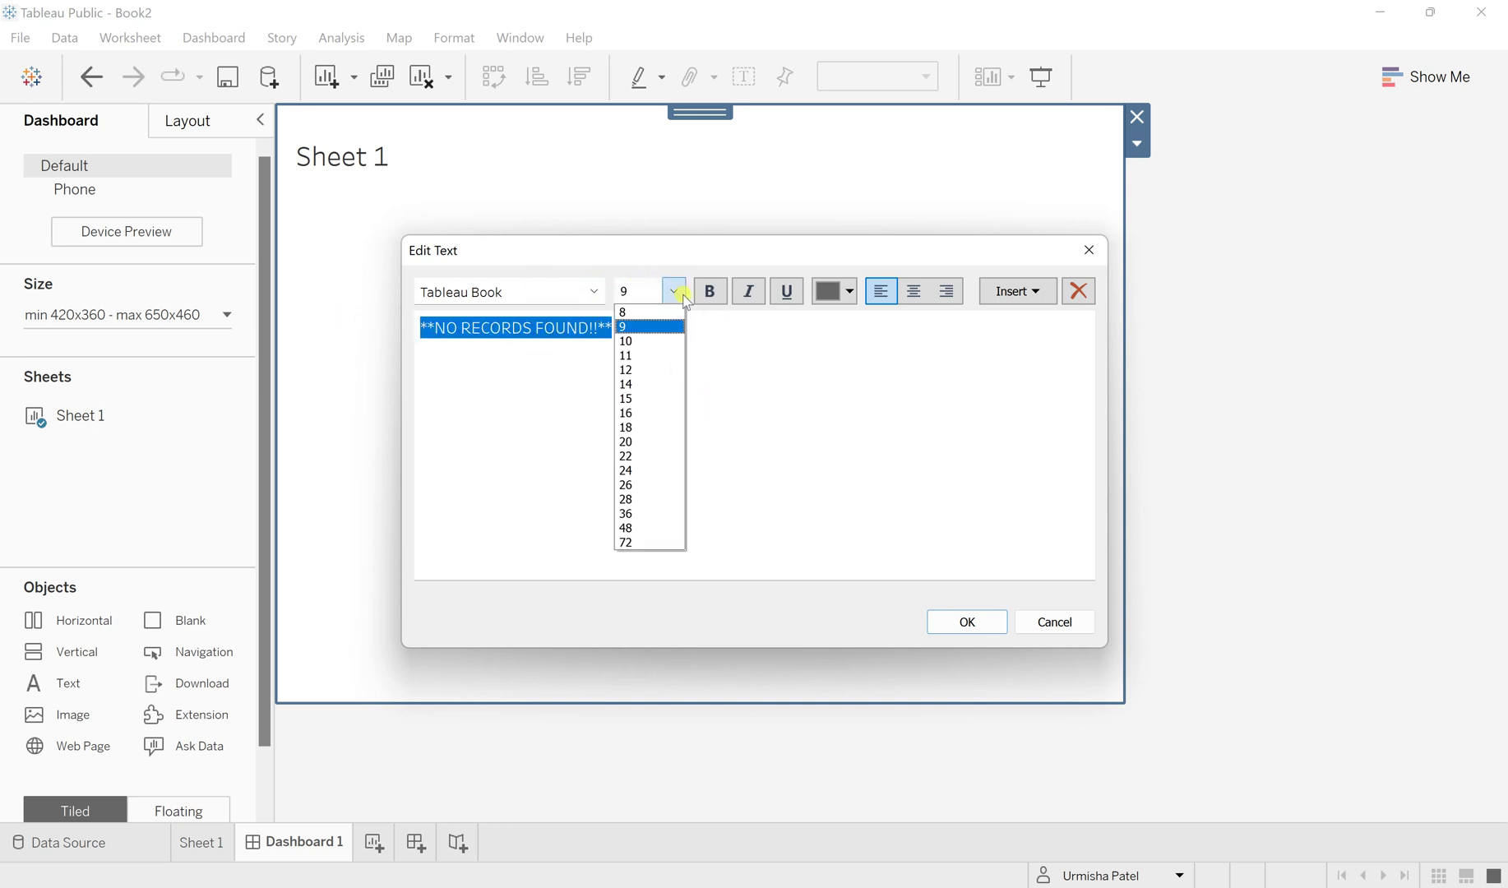
click(667, 444)
click(594, 291)
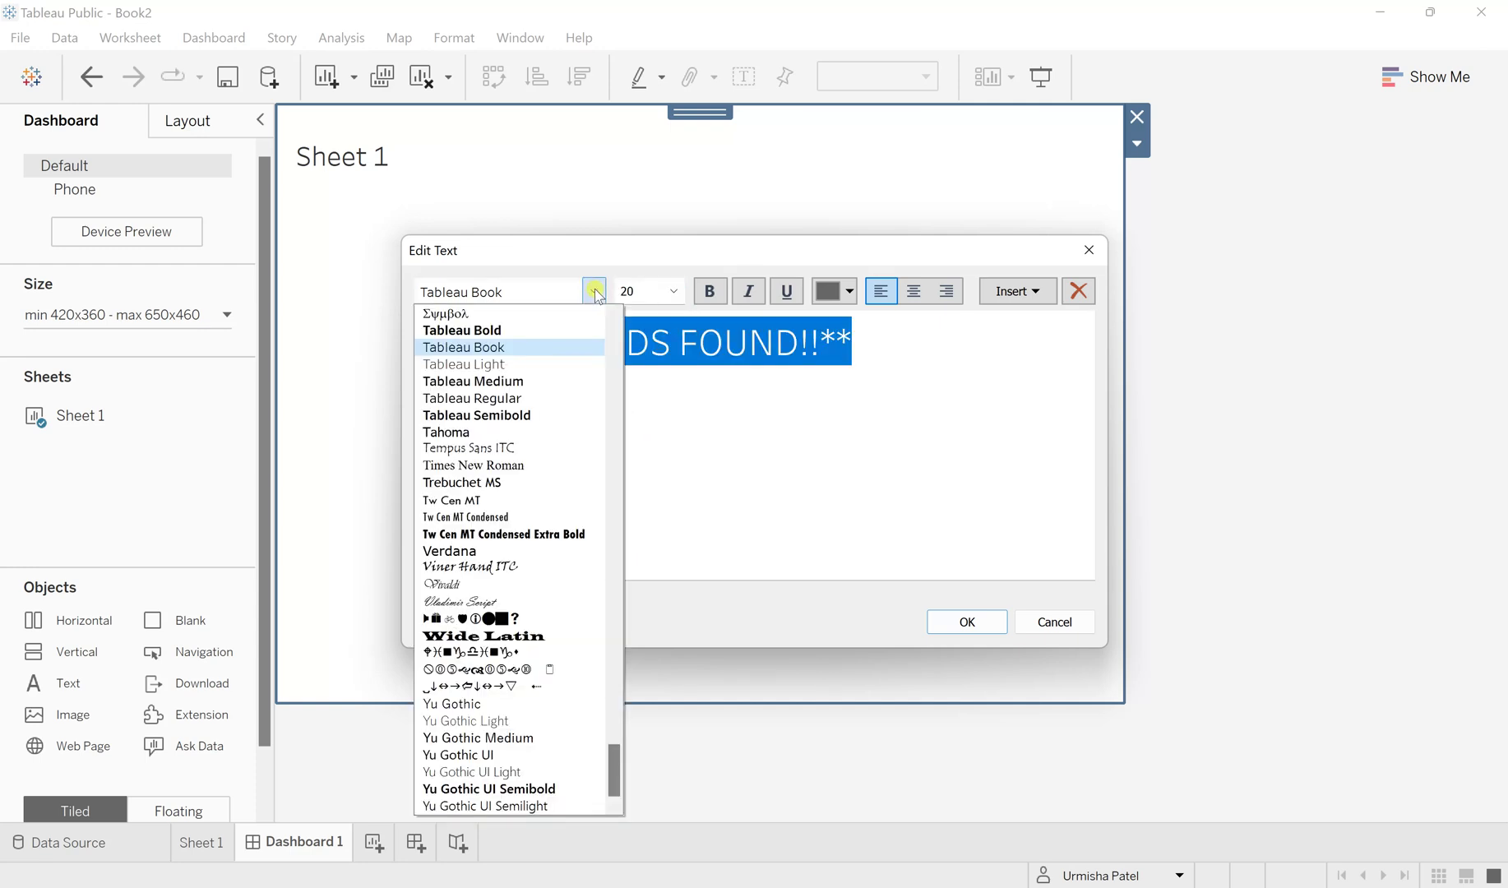
click(505, 330)
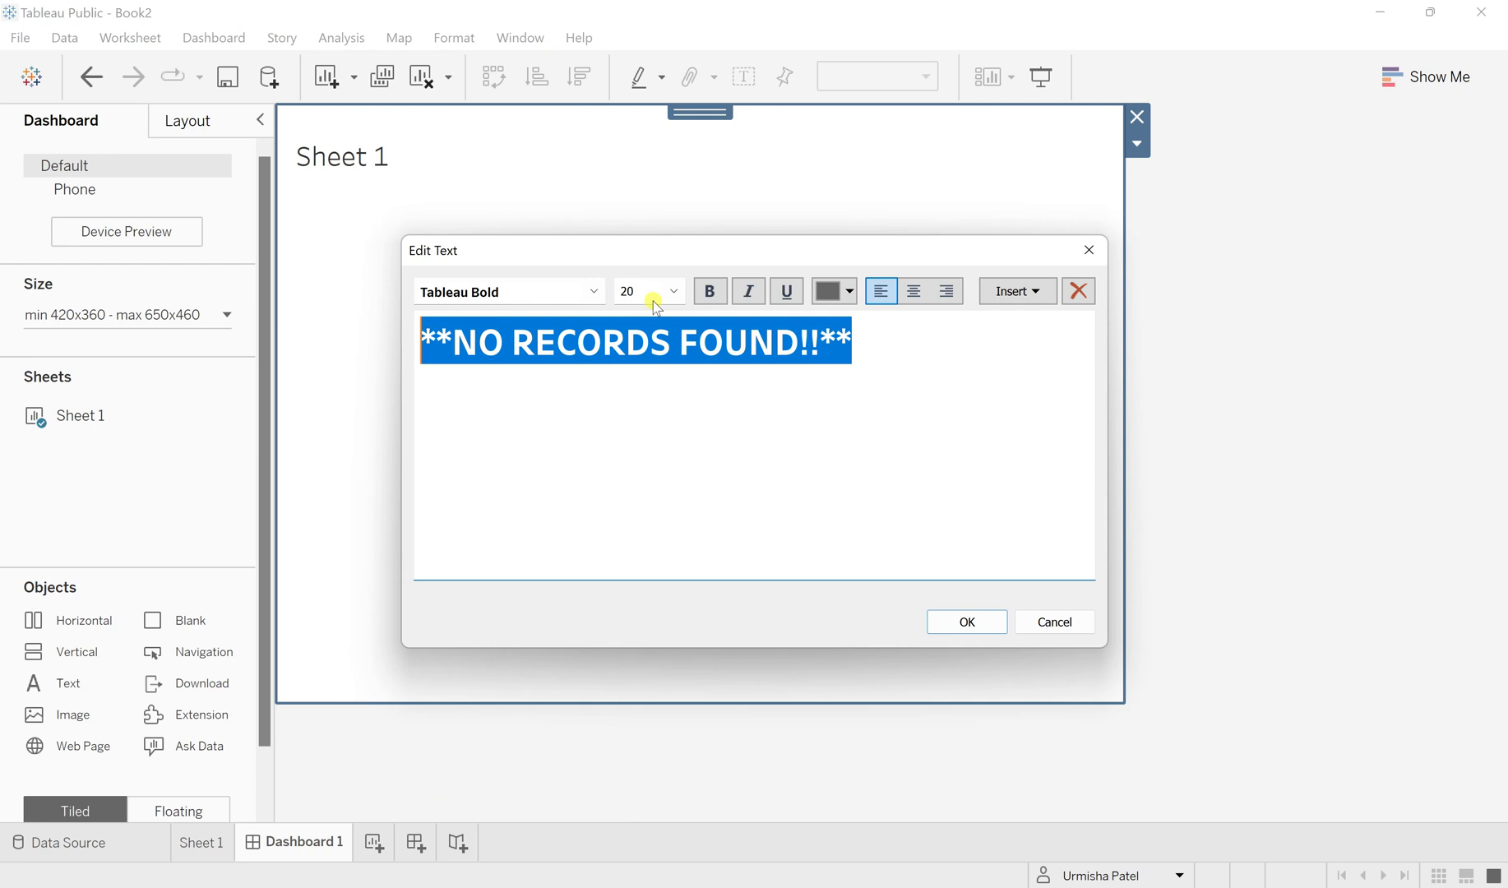
click(709, 291)
click(850, 291)
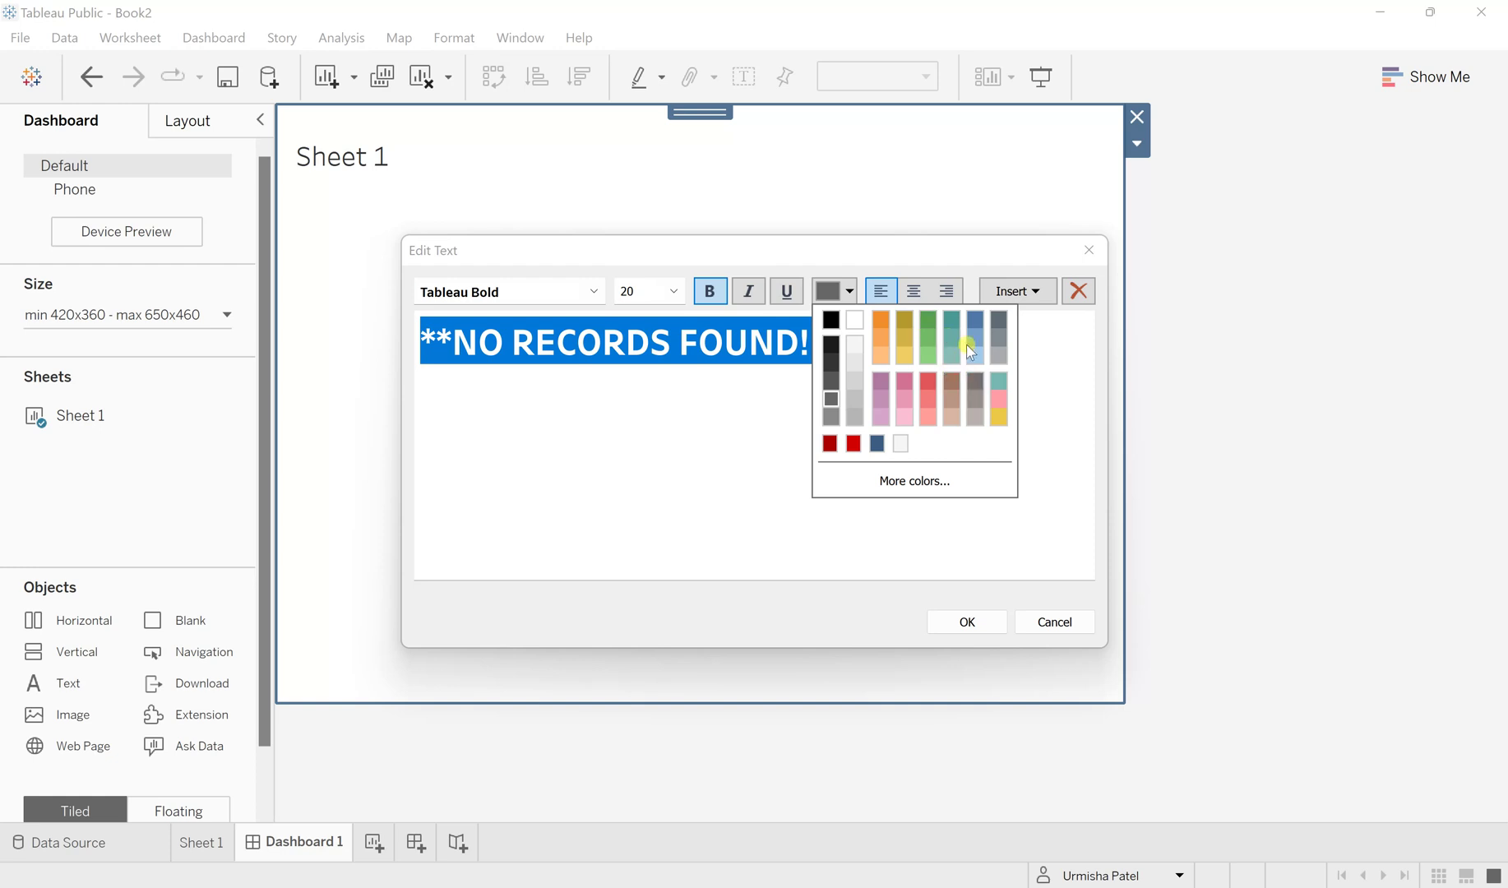
click(975, 323)
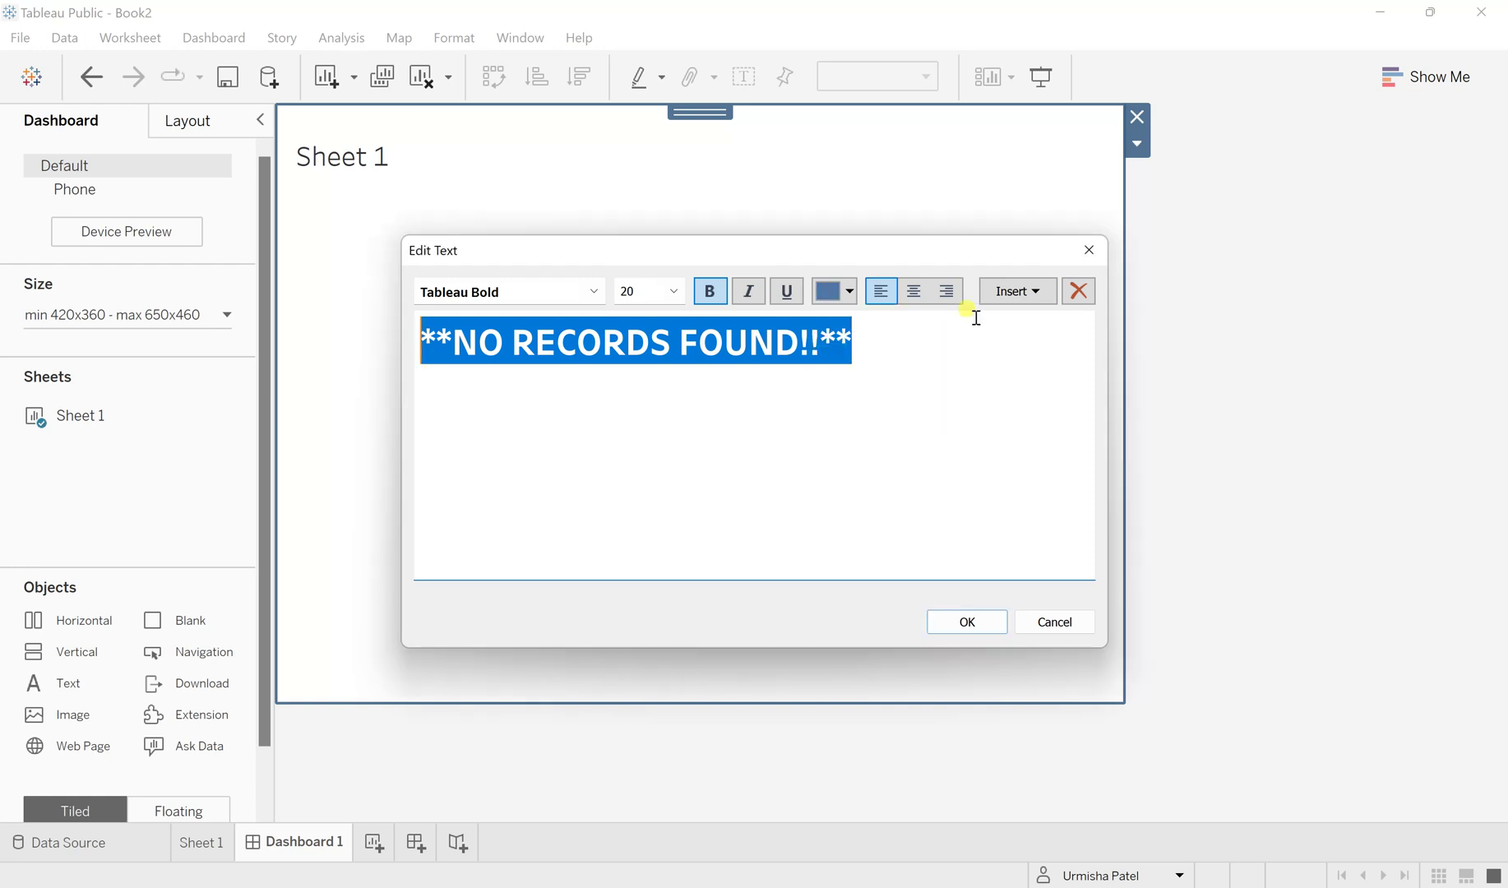
click(914, 293)
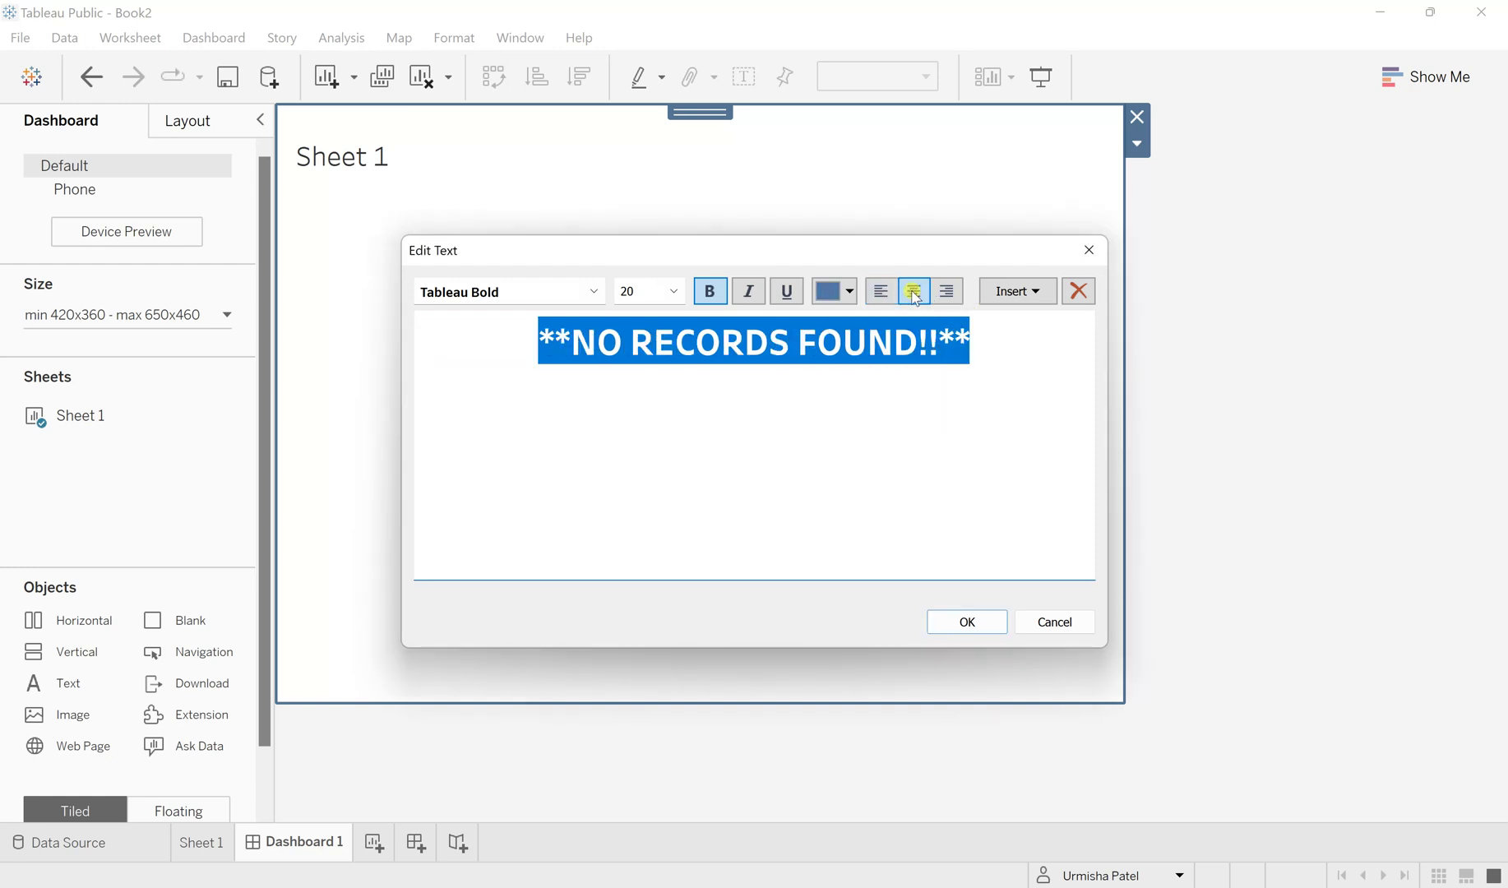
click(968, 622)
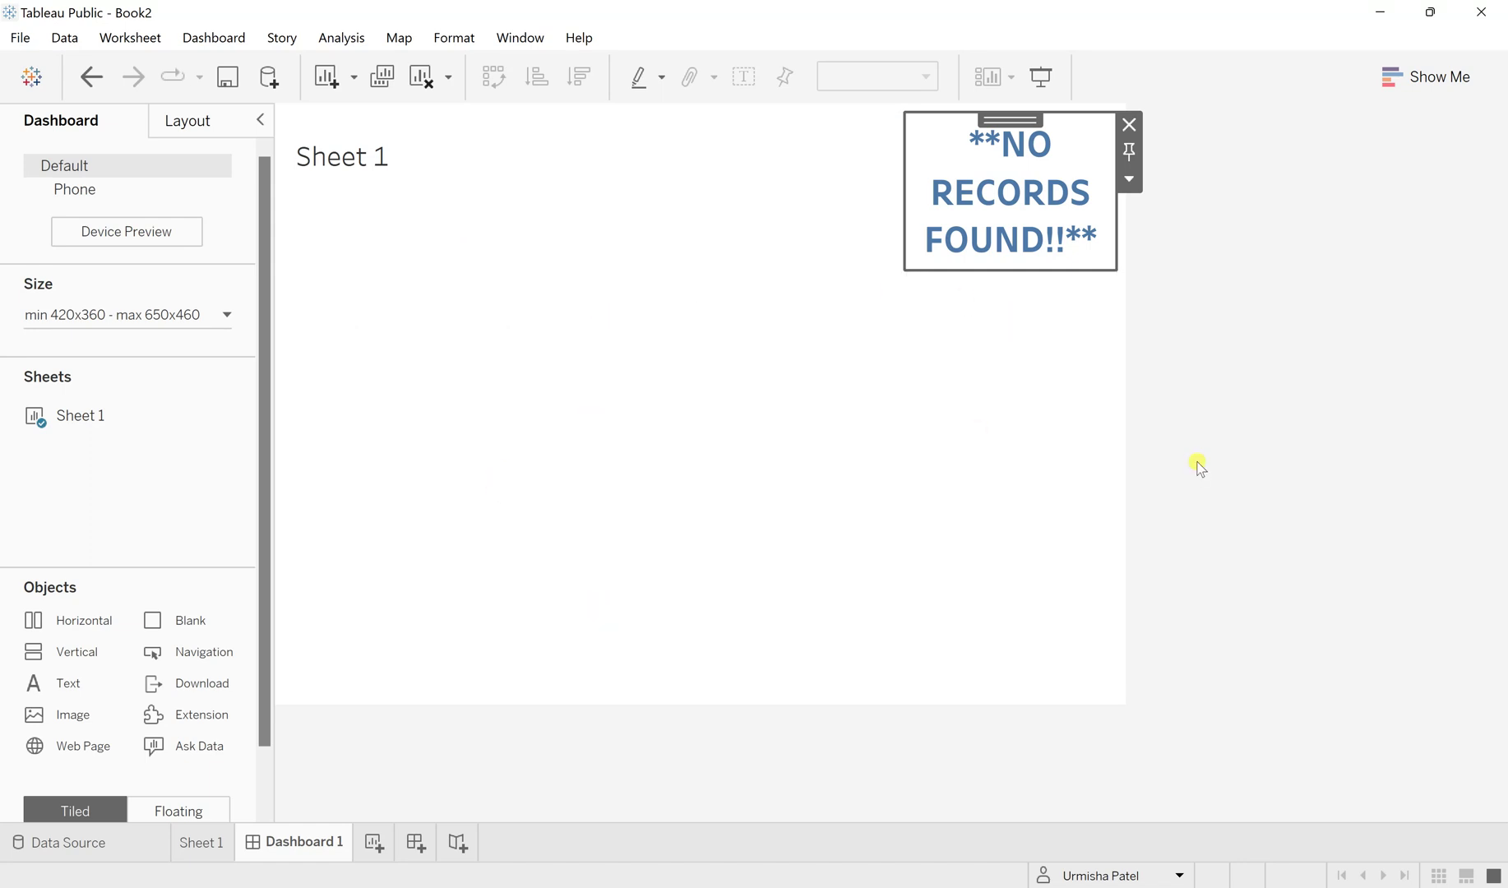
Make the container holding the message a floating item
click(782, 412)
click(1040, 407)
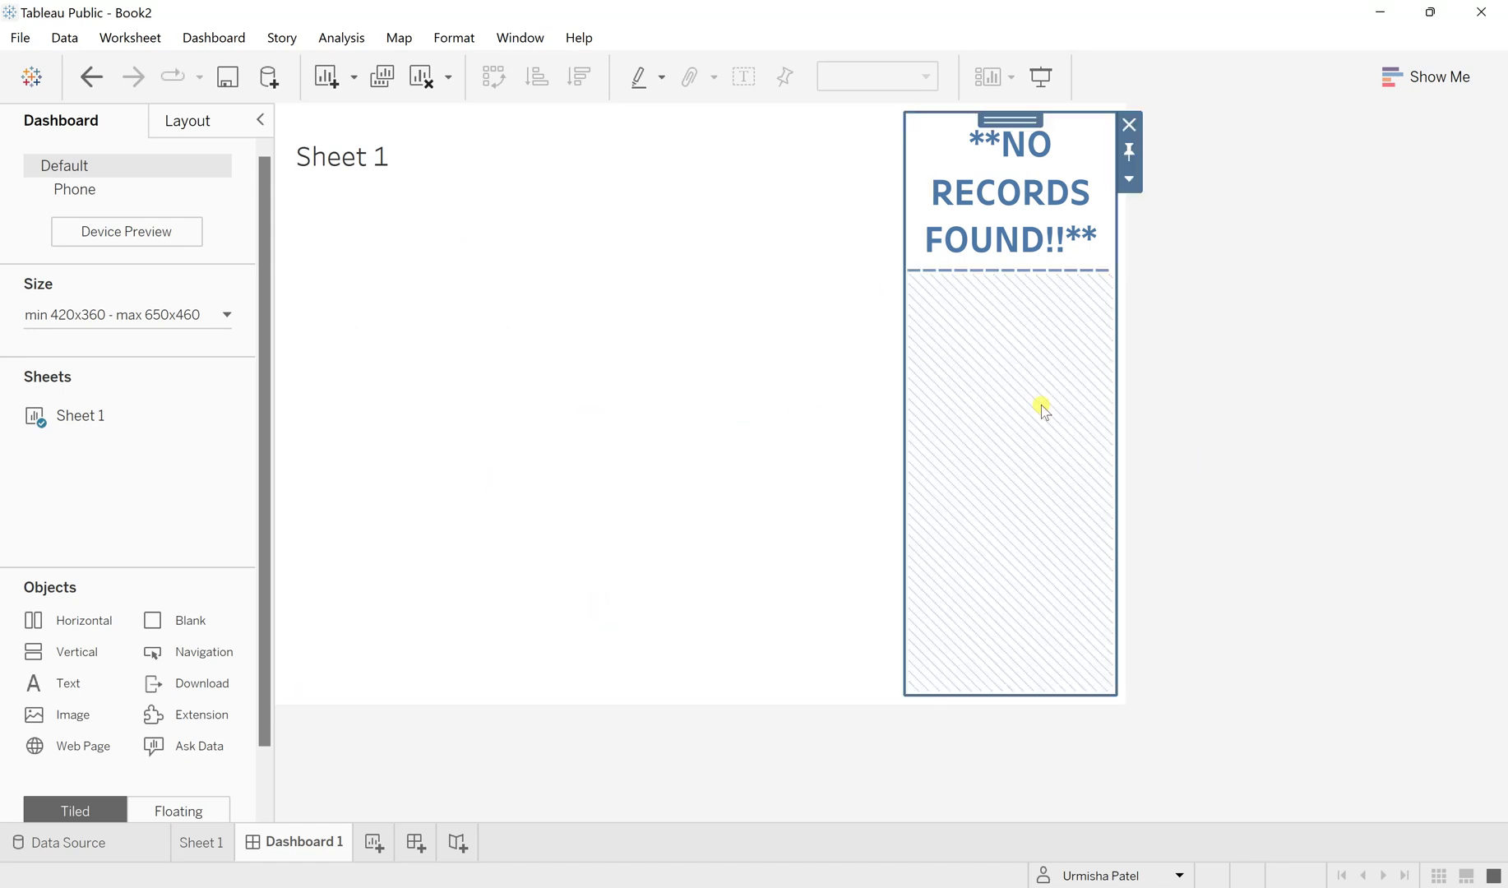
click(1133, 175)
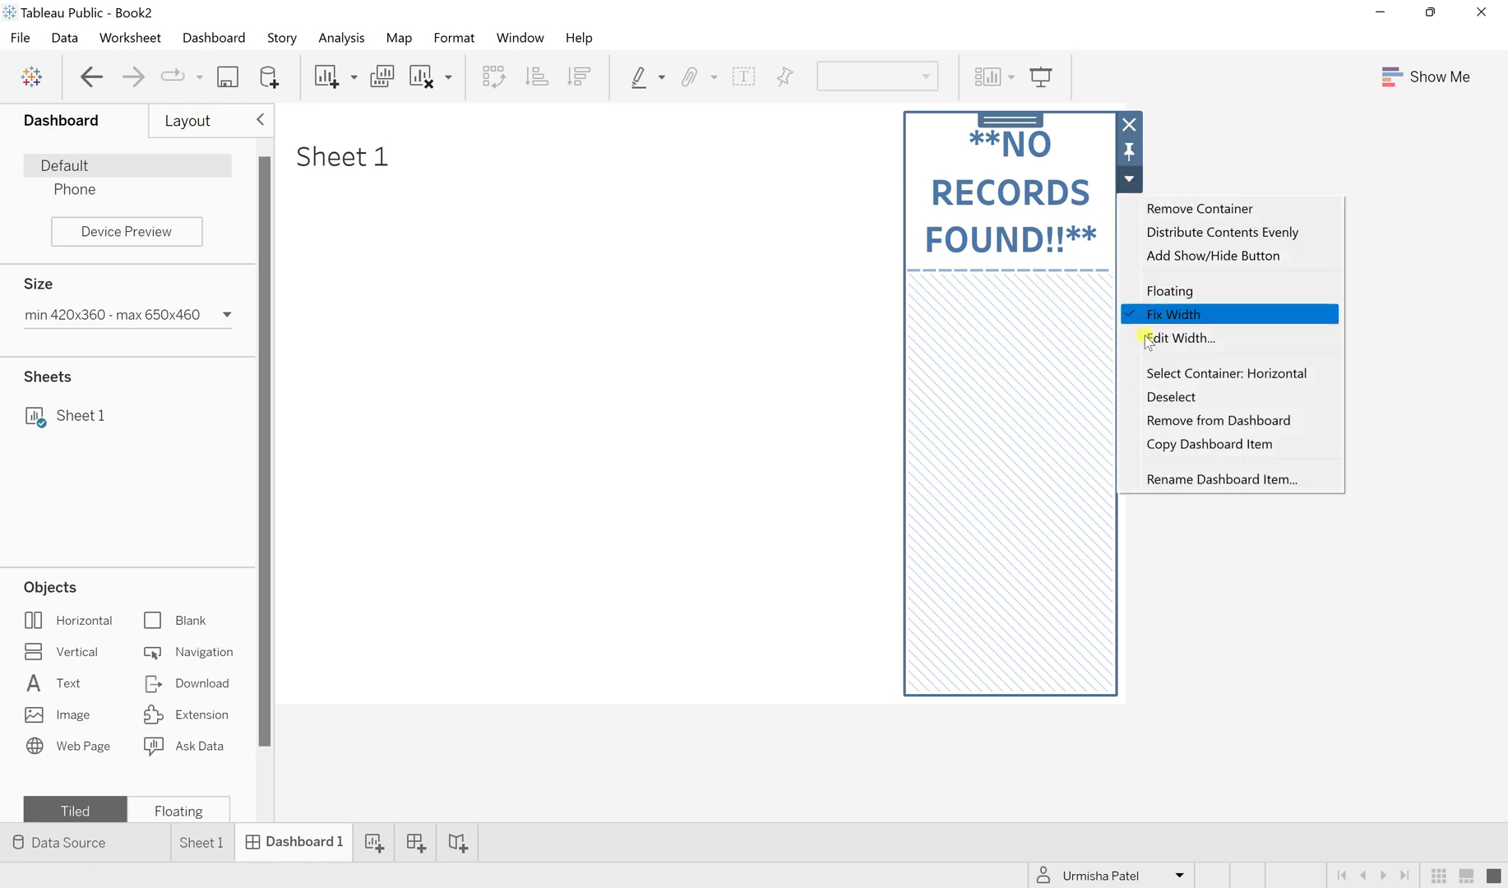
click(1170, 293)
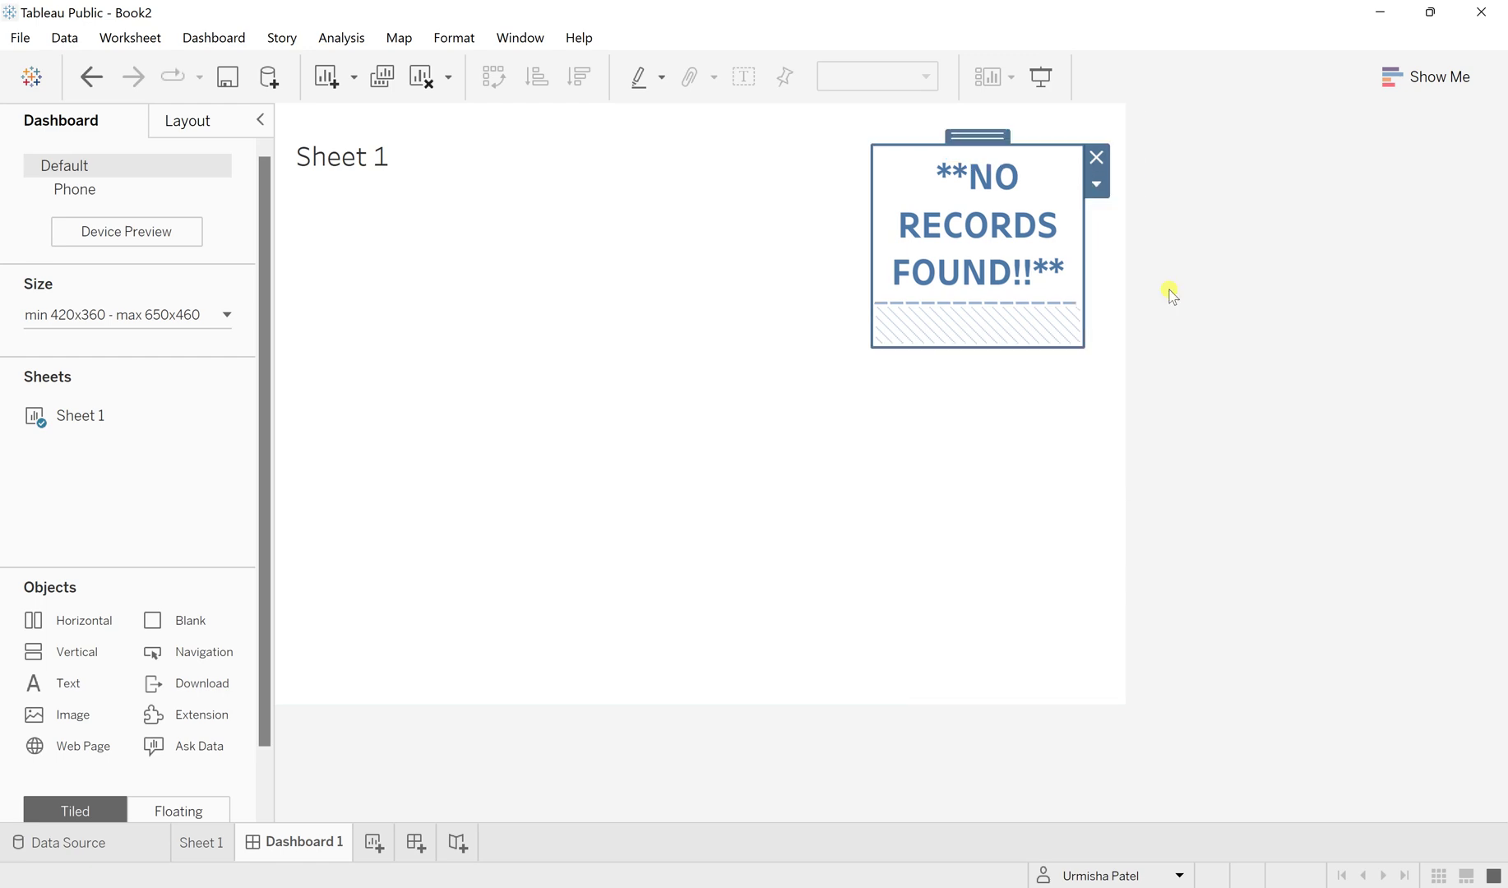
Move the message box to the centre and resize it into a wide one-line banner
drag(973, 135, 537, 292)
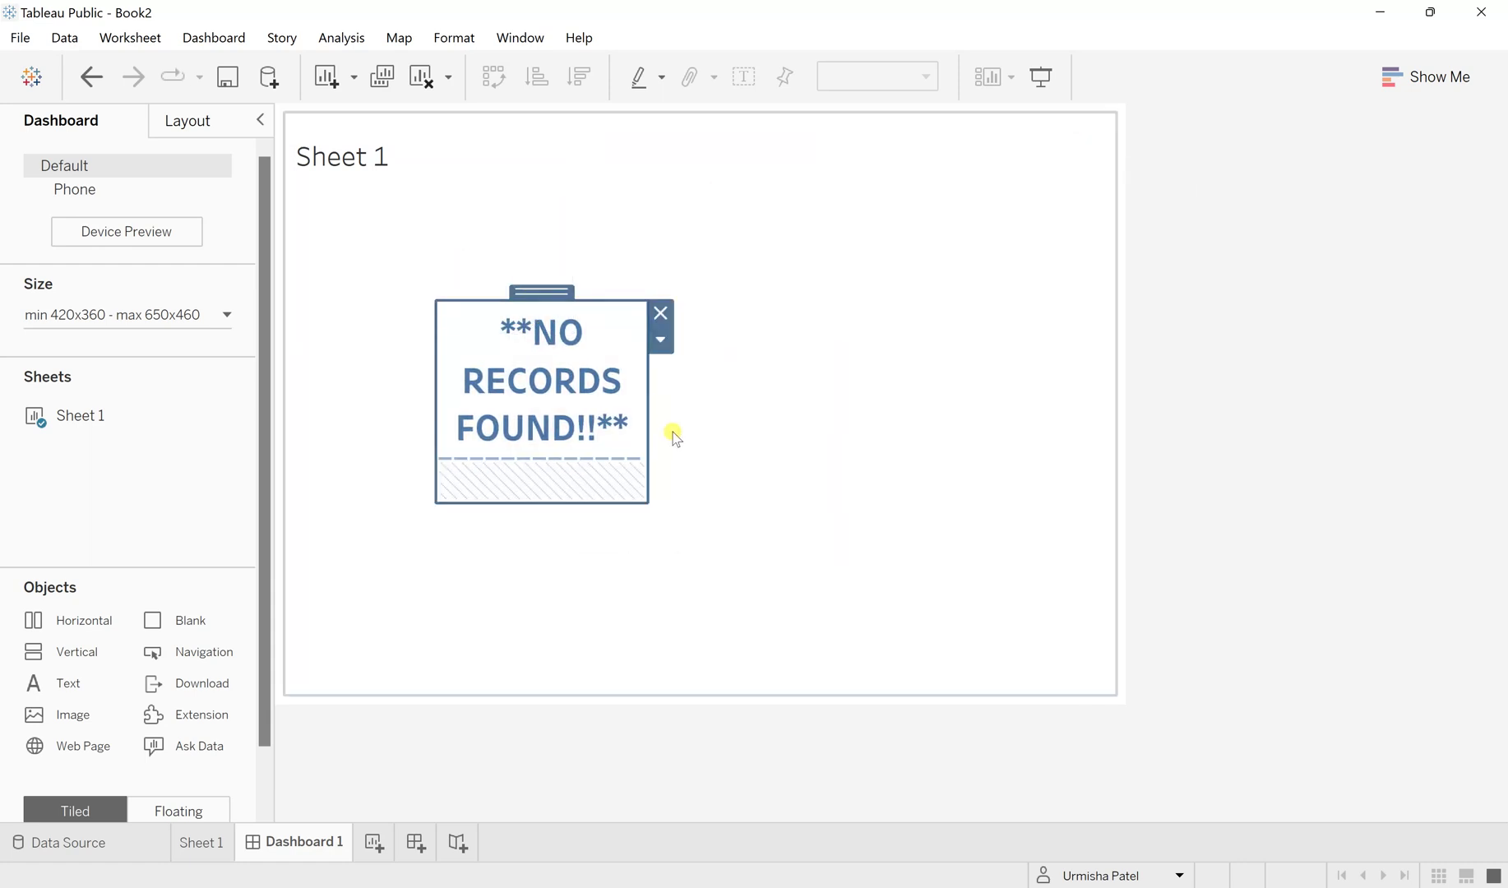
drag(649, 428, 937, 413)
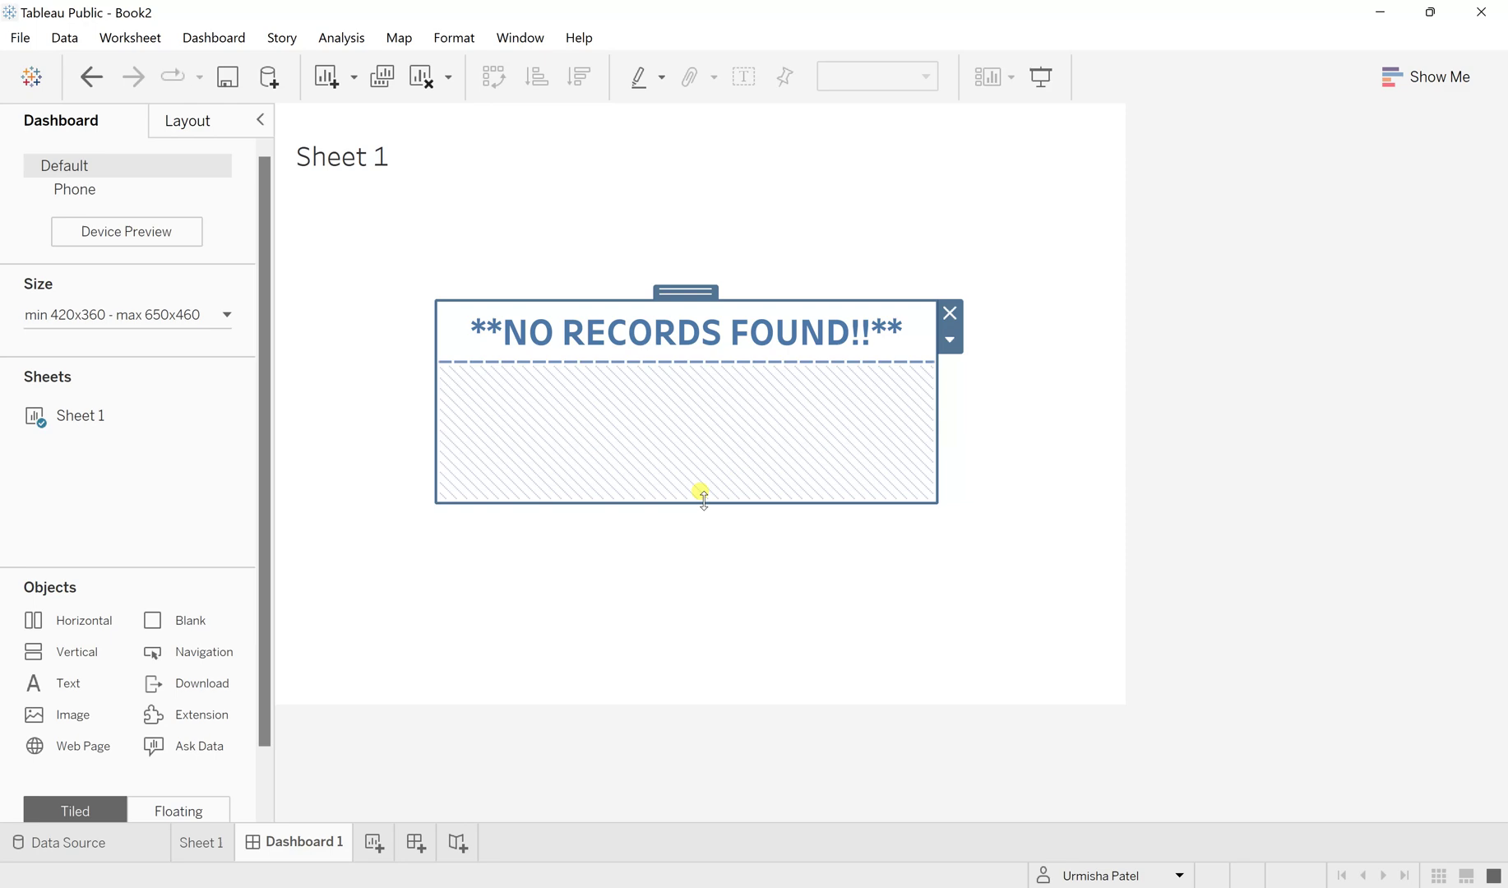
drag(704, 499, 707, 381)
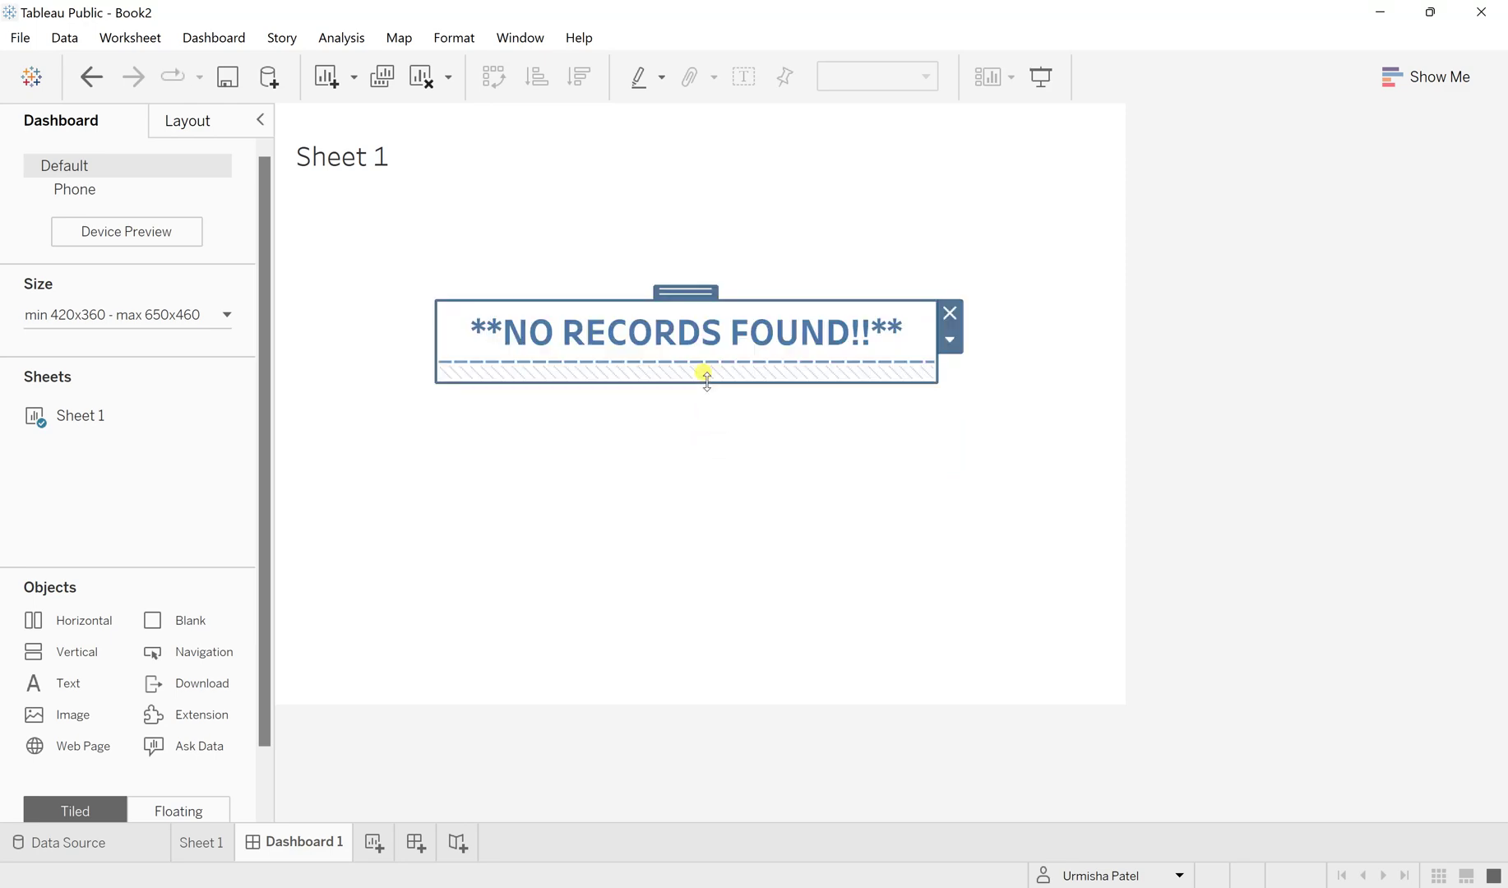
click(862, 483)
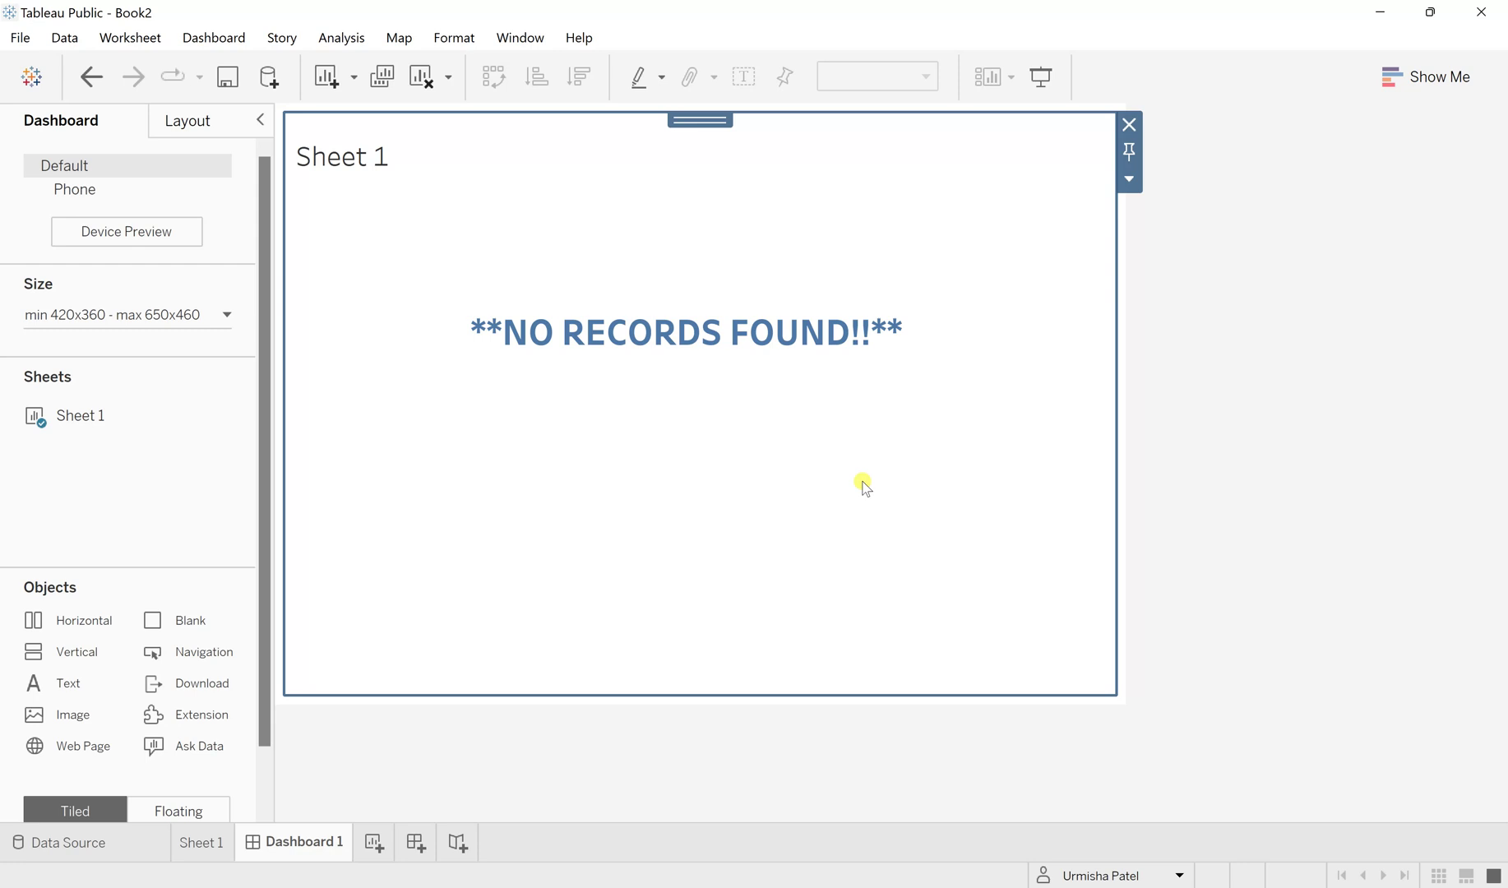
click(666, 332)
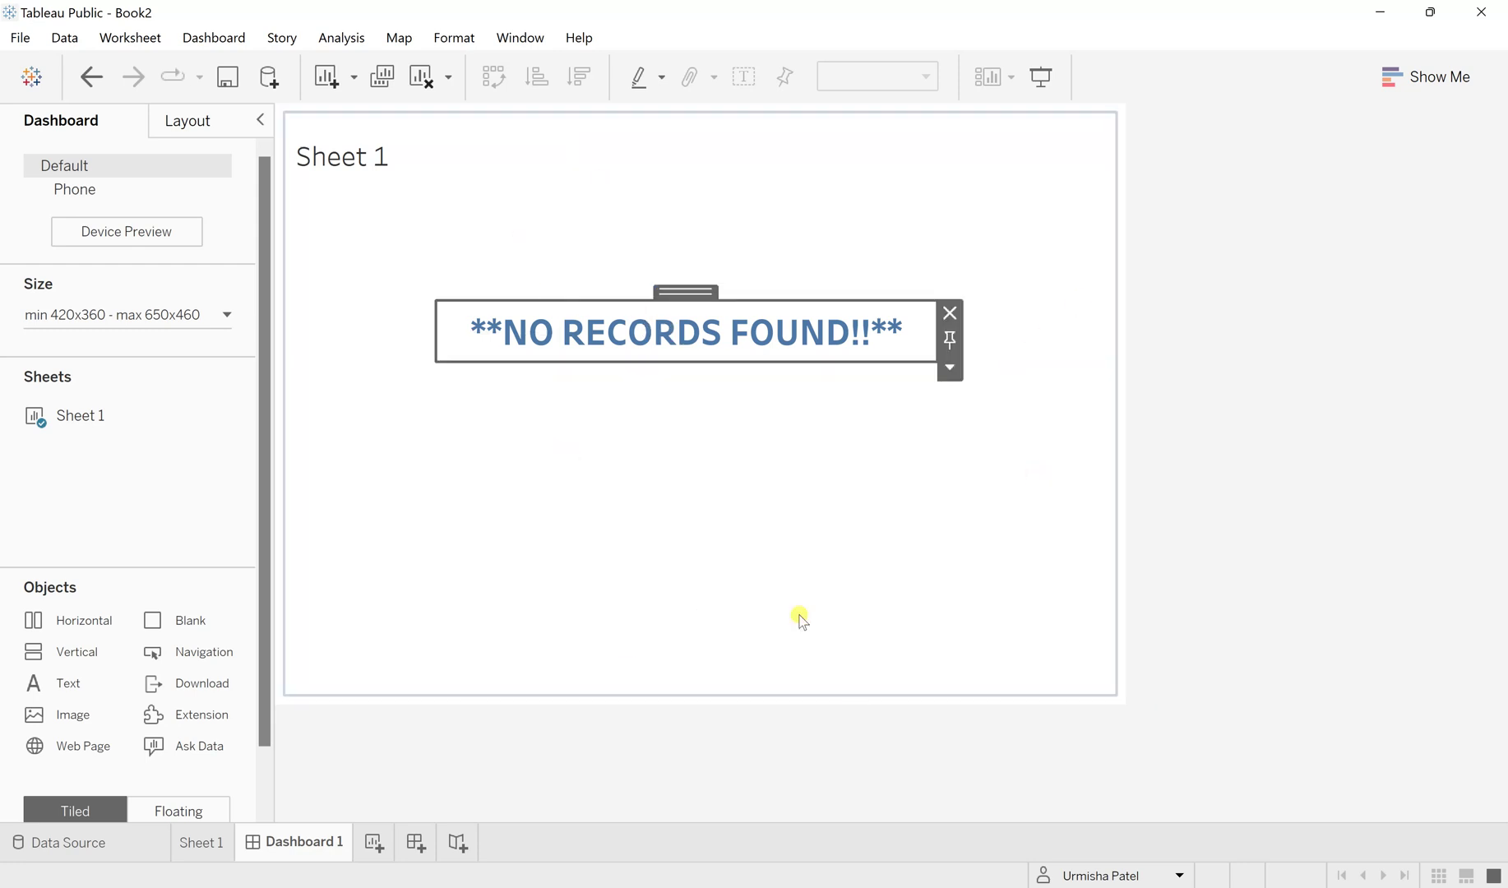
Float Sheet 1 from the top-left and stretch it across the full dashboard behind the message
click(718, 458)
drag(718, 458, 394, 221)
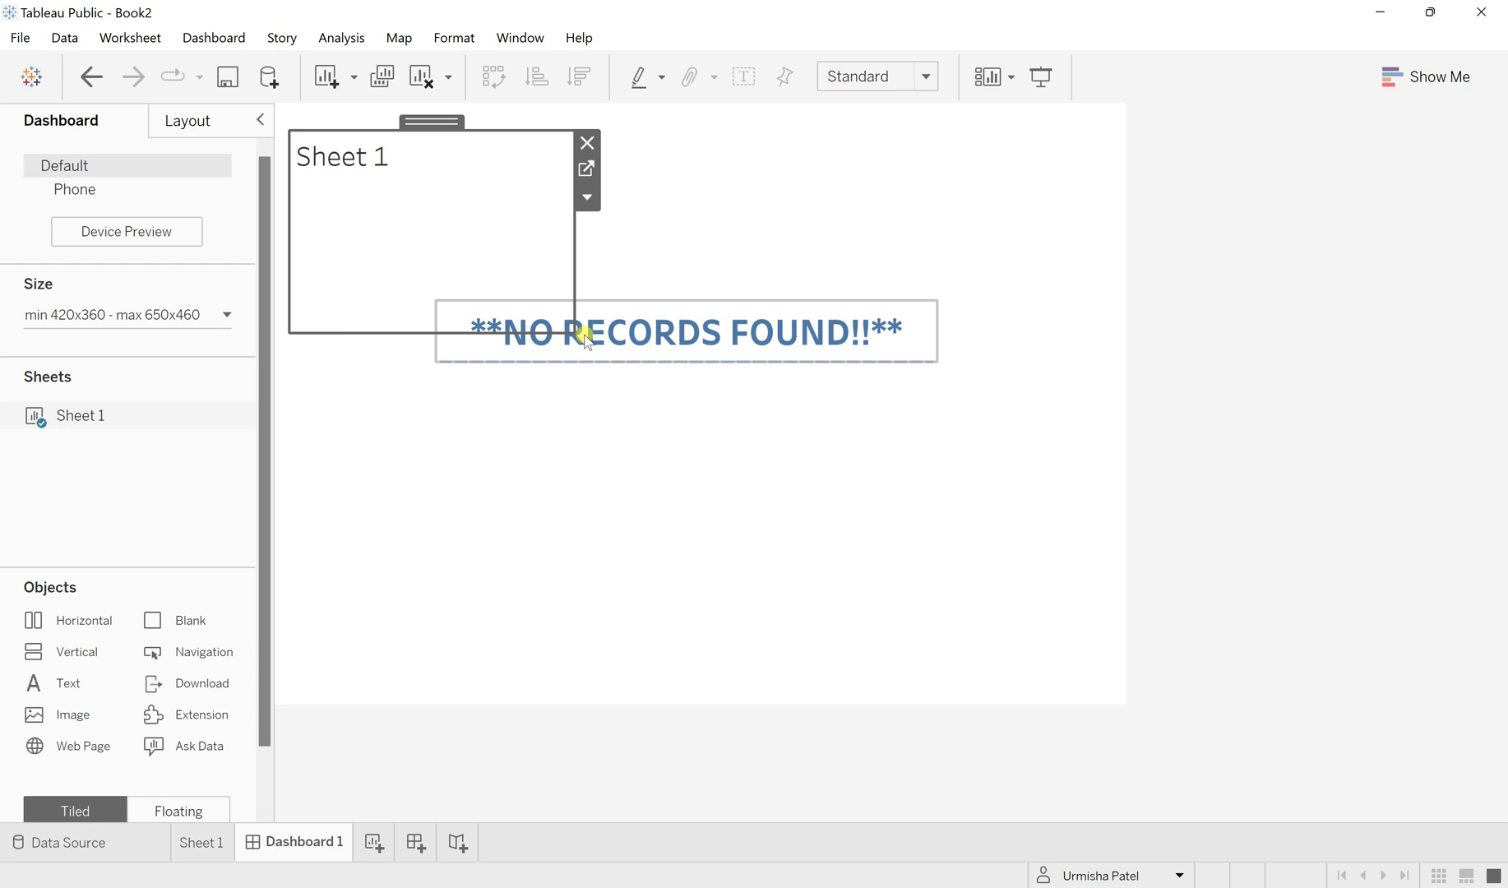
drag(572, 317, 1117, 696)
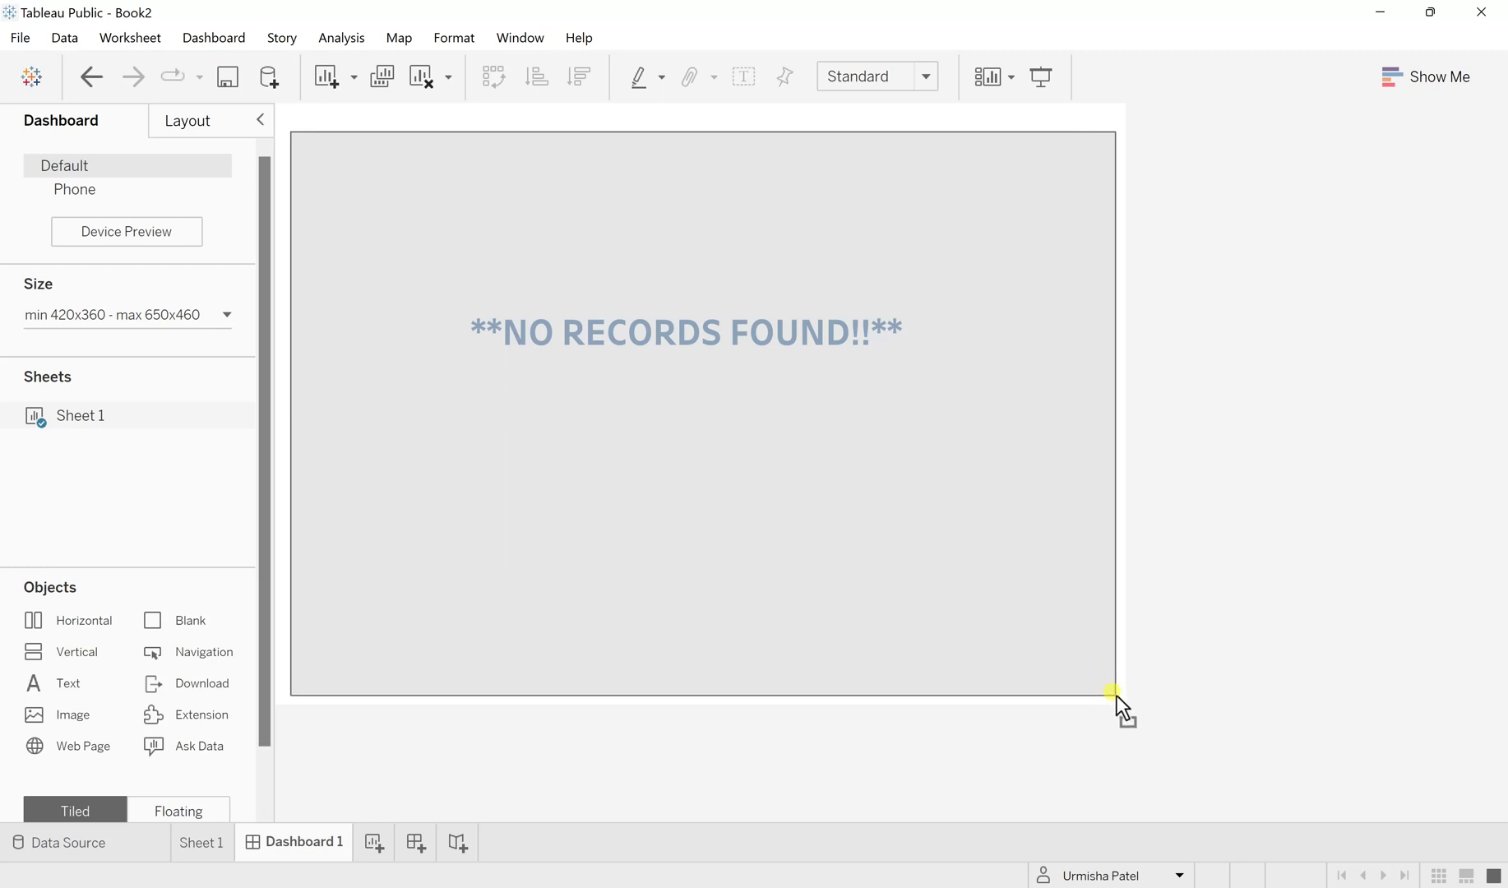
drag(1116, 703, 1112, 695)
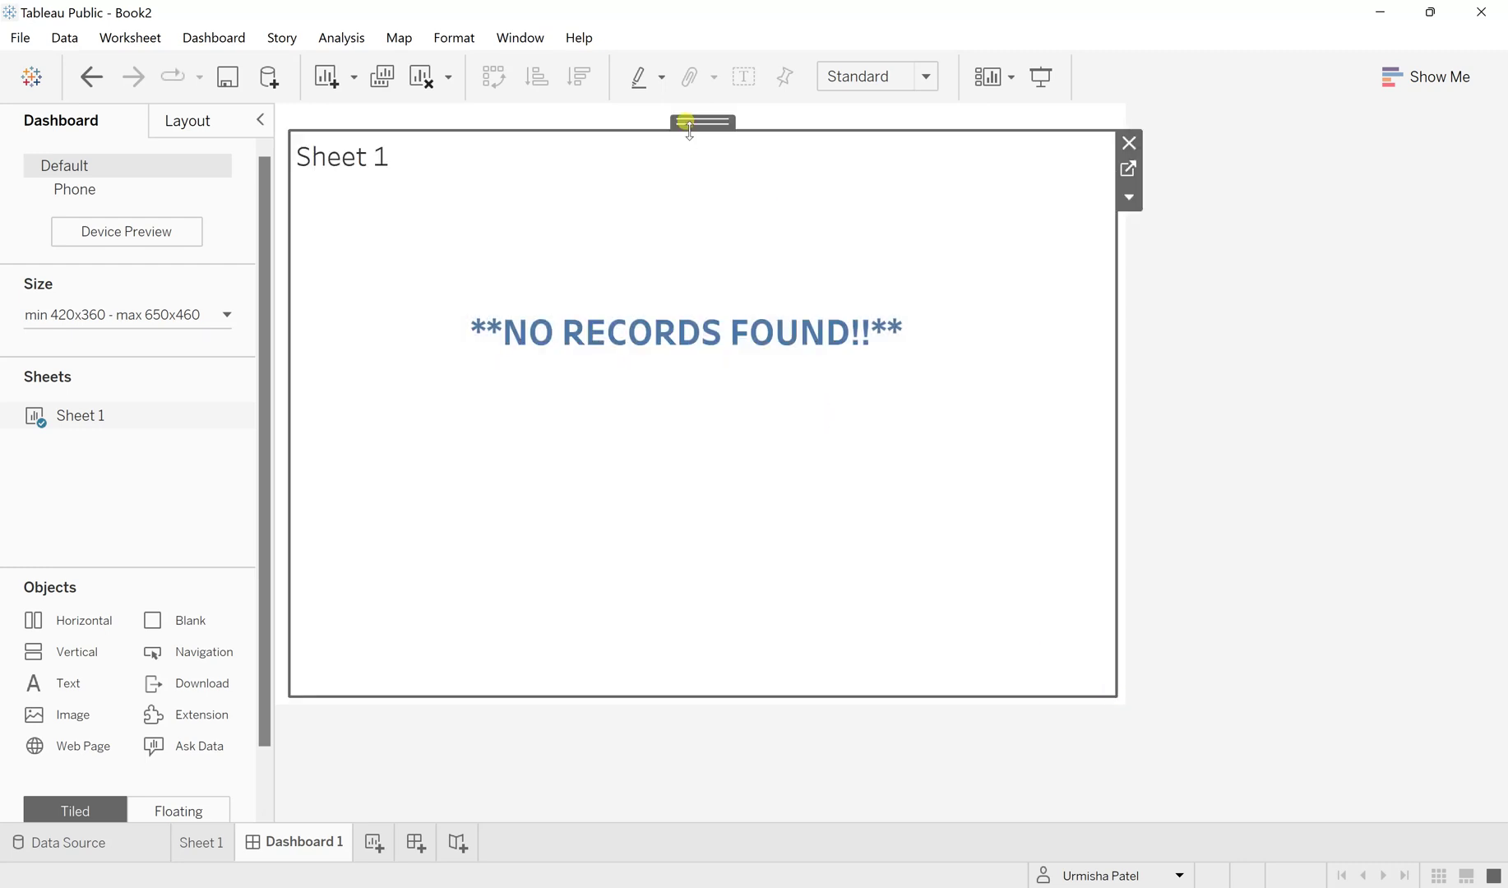
drag(699, 124, 698, 107)
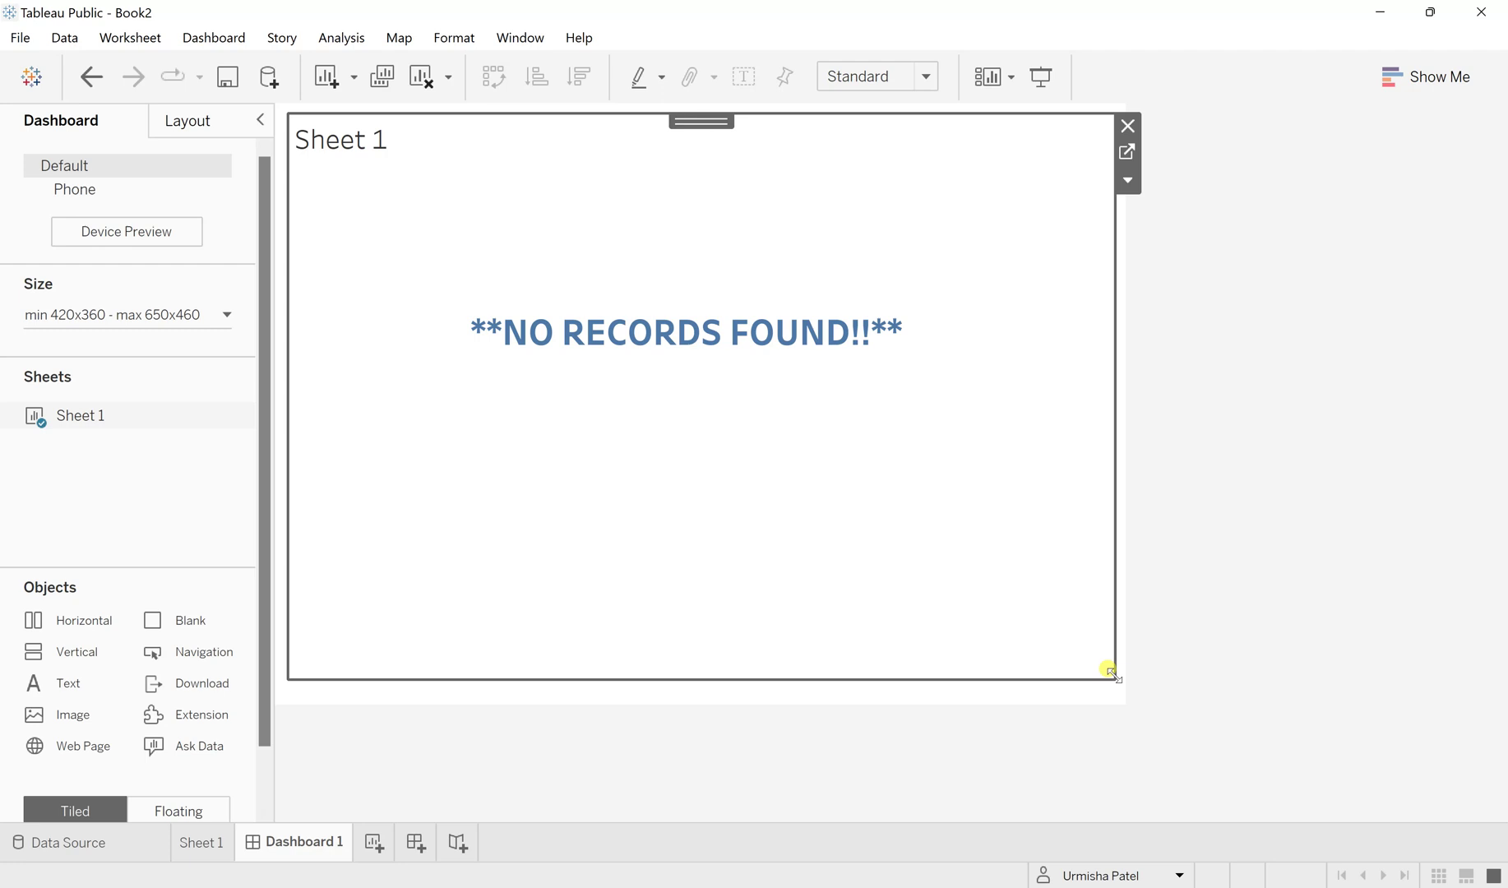
mouse_move(1110, 670)
mouse_down()
mouse_move(1123, 711)
mouse_move(1116, 696)
mouse_up()
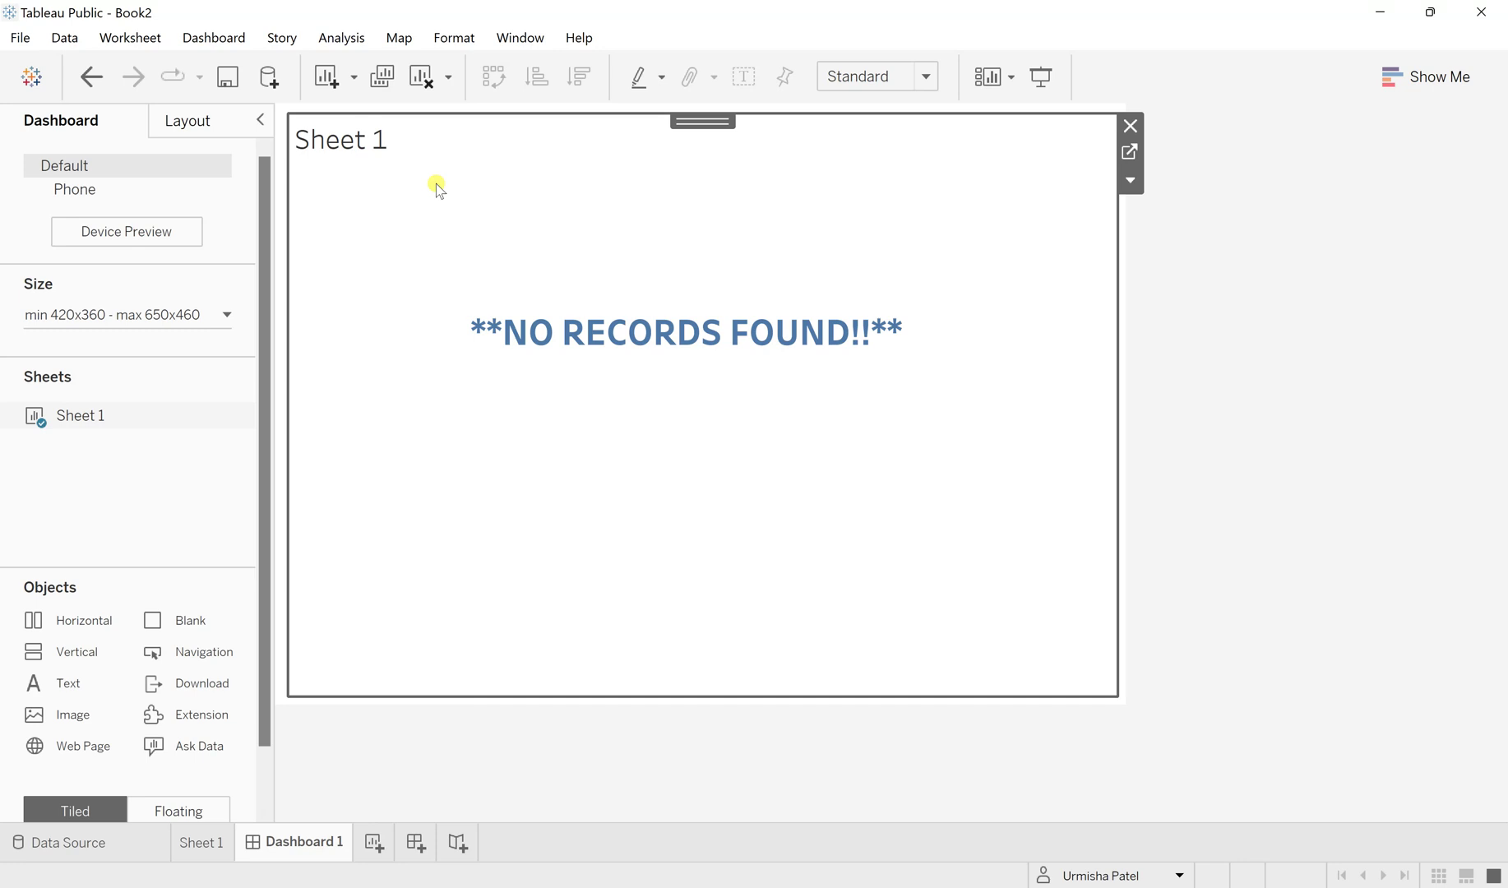
Show the Layout pane with Sheet 1 at position 11, 9 and size 632 x 444
click(189, 123)
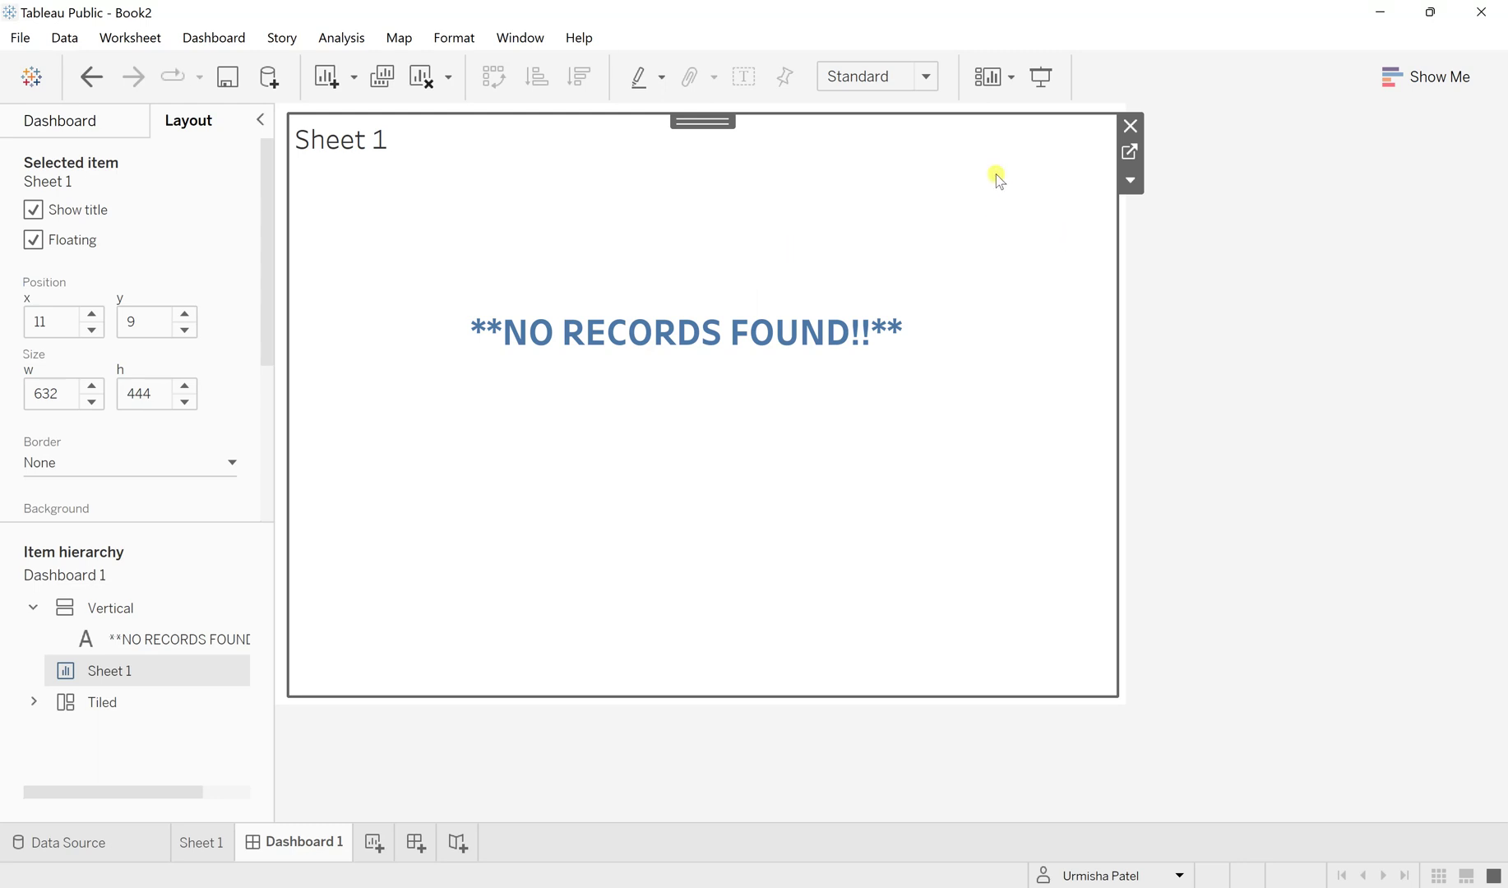
Move Sheet 1 to the front using Floating Order > Bring to Front
click(1133, 177)
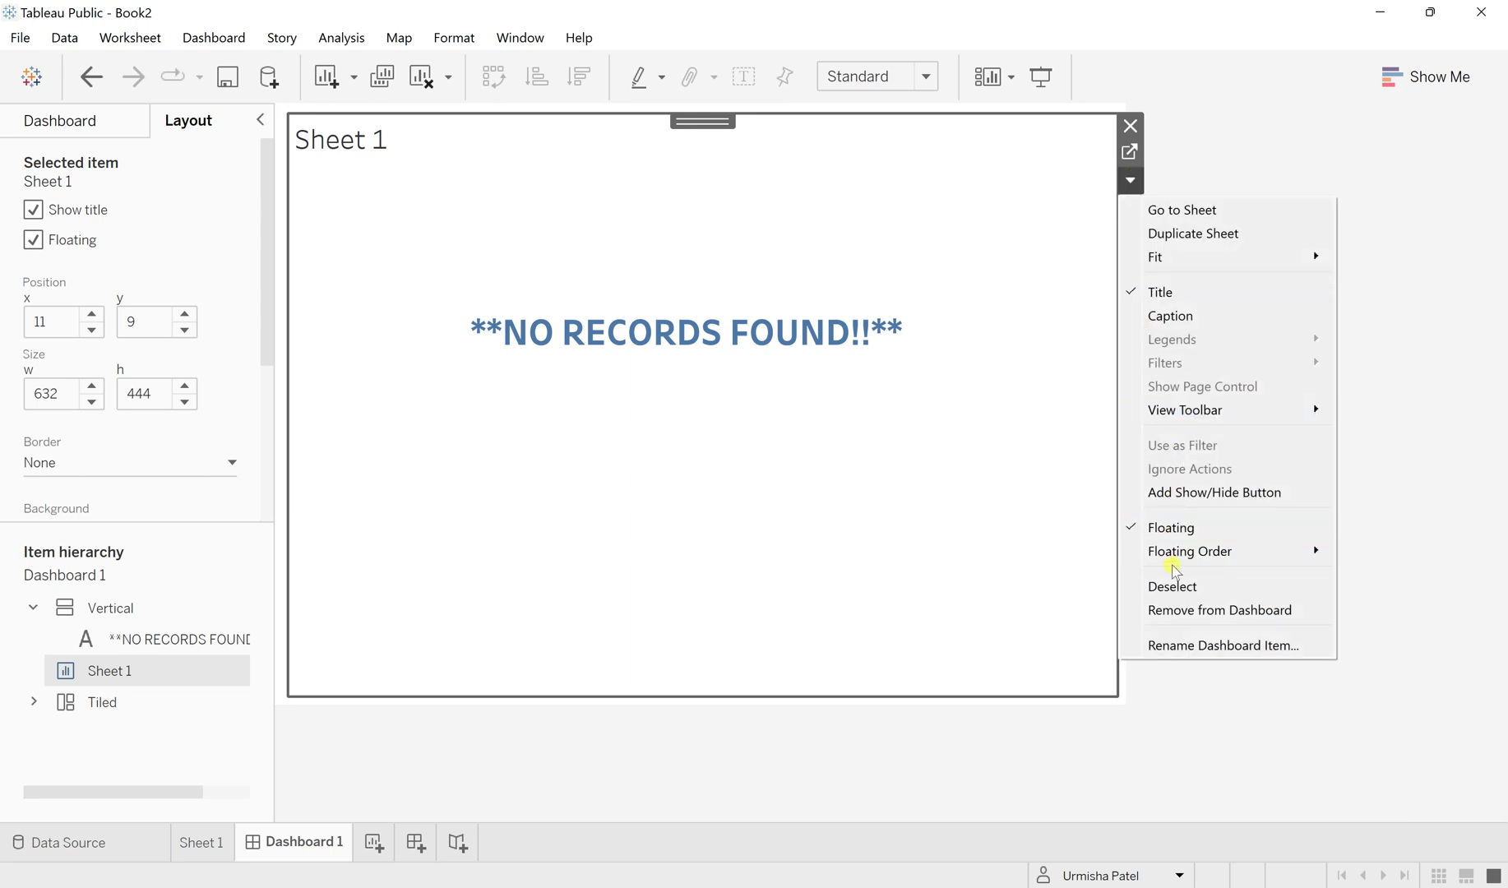
mouse_move(1193, 556)
mouse_move(1258, 557)
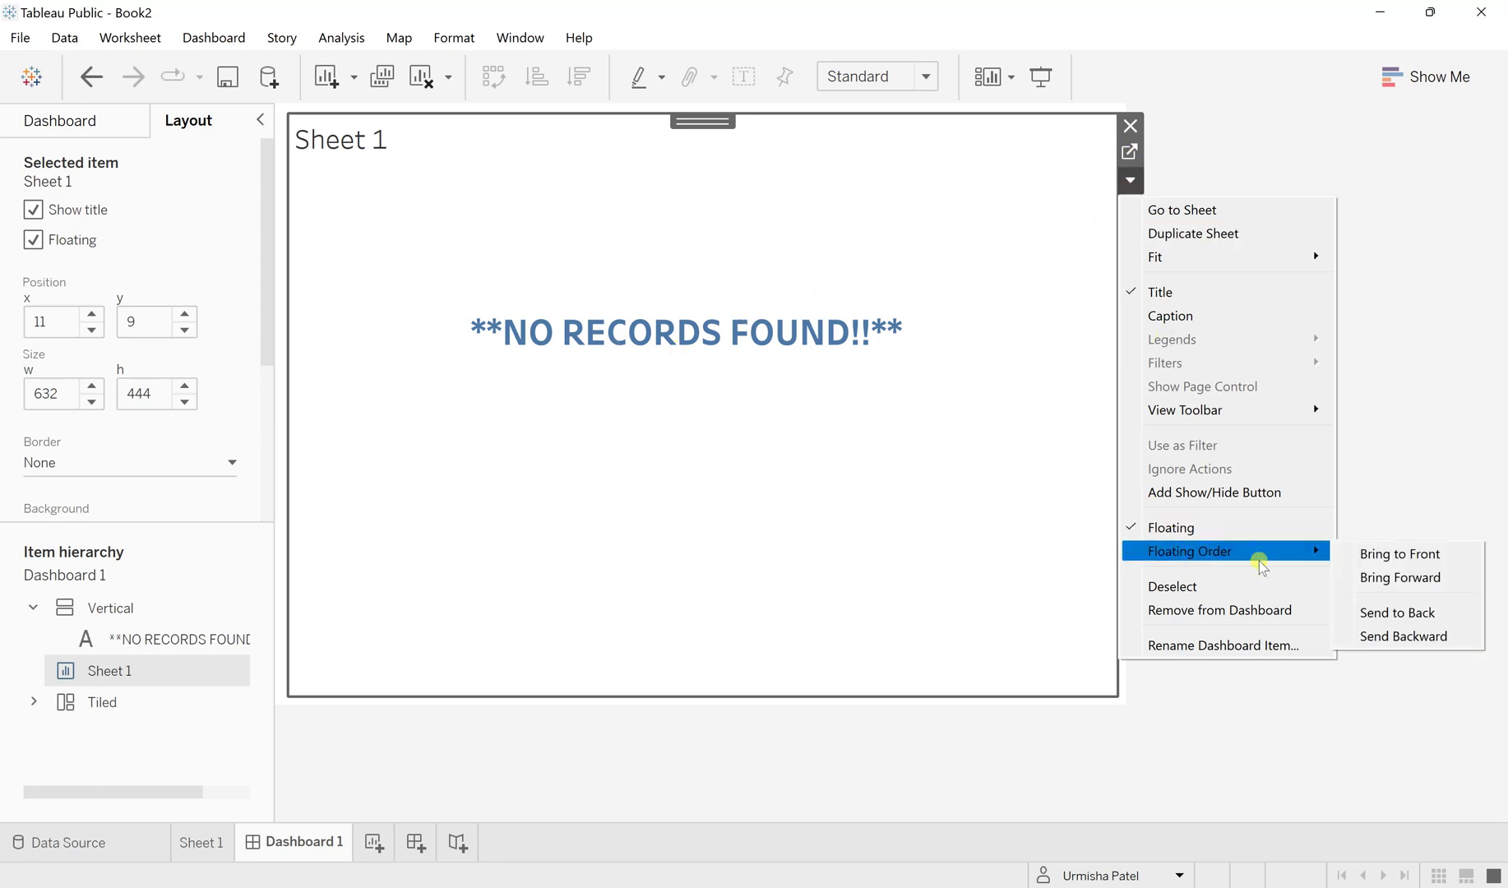
click(1387, 561)
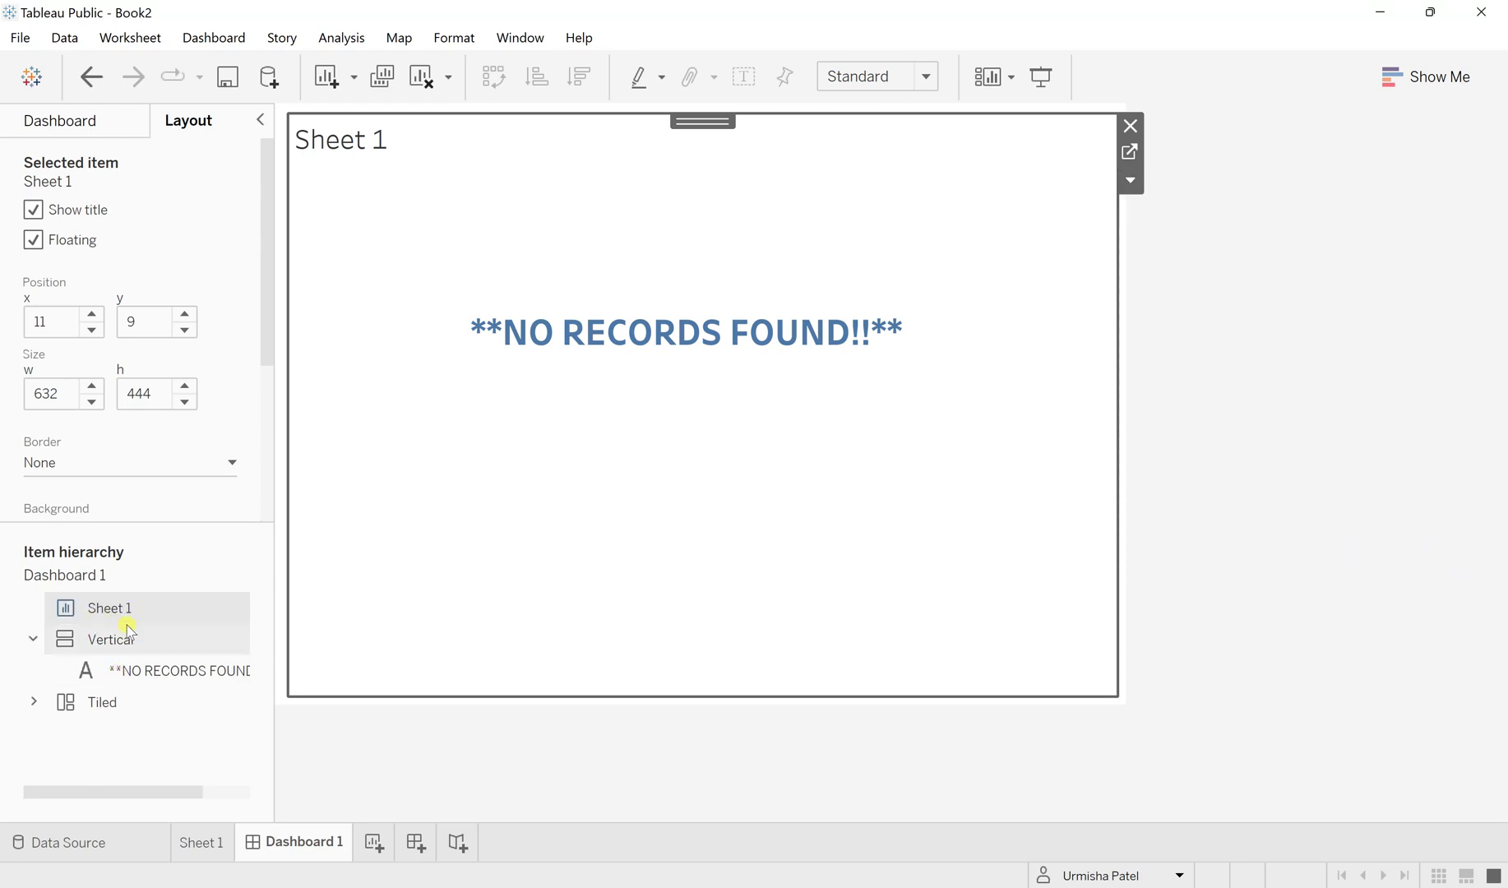